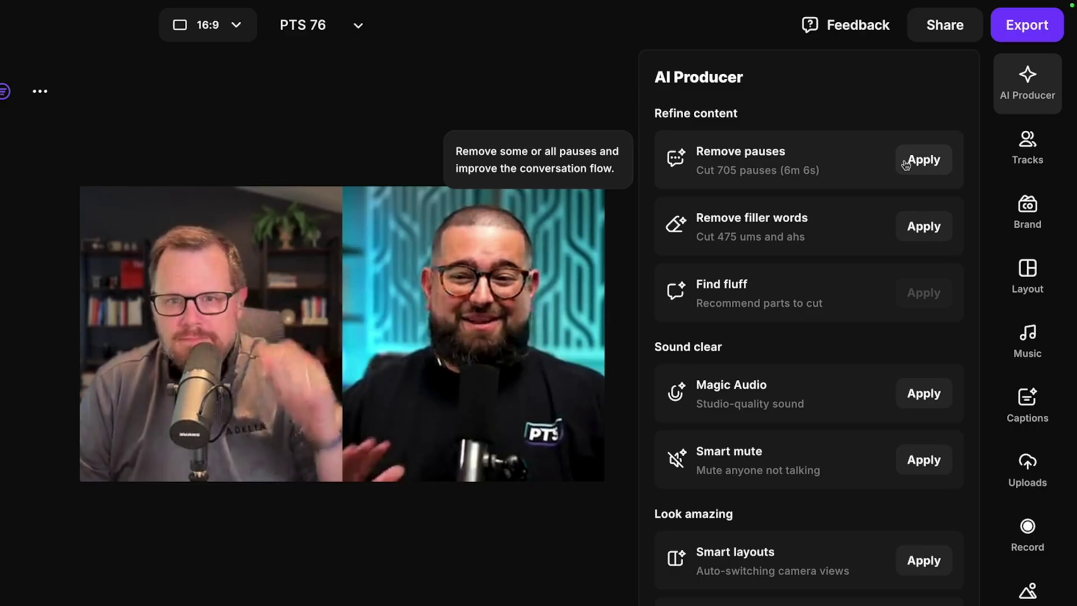
Step: Apply Remove pauses in AI Producer and reformat the PTS 76 edit to 9:16 vertical
{"action": "left_click", "coordinate": [980, 108]}
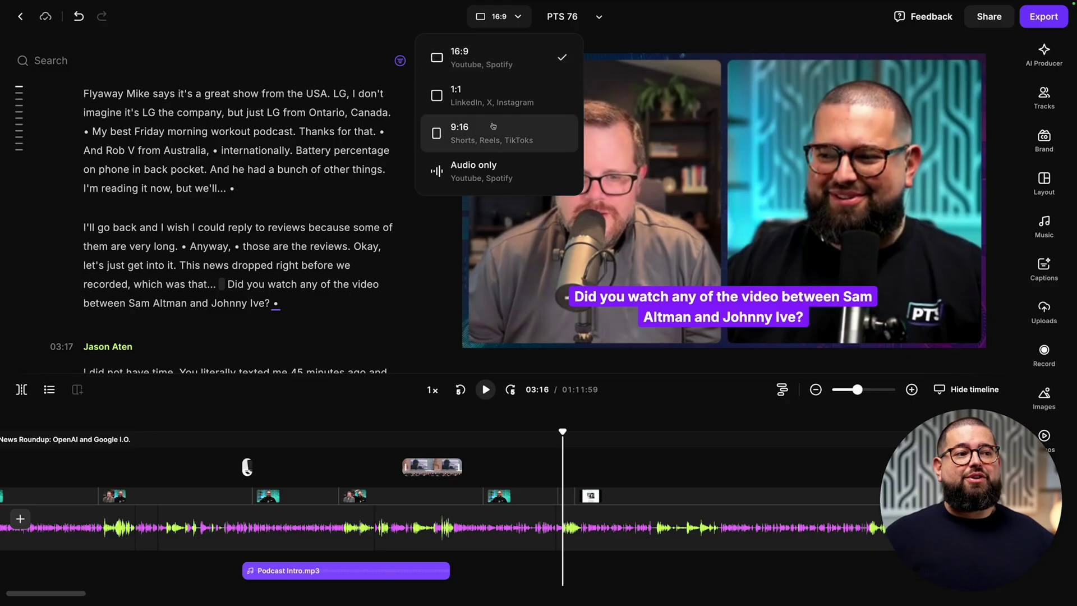
{"action": "left_click", "coordinate": [493, 127]}
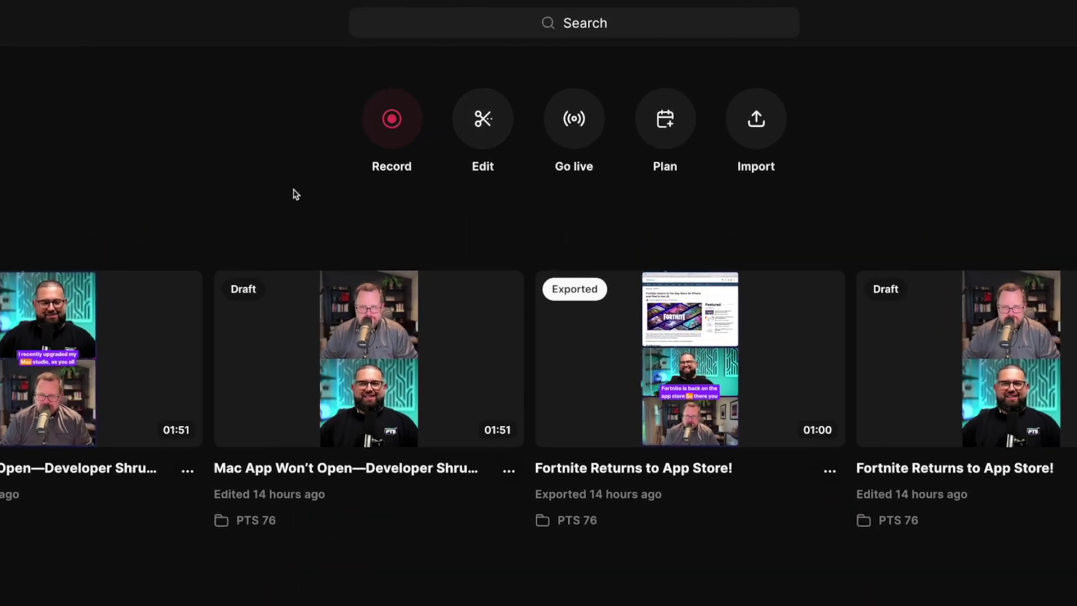
{"action": "mouse_move", "coordinate": [34, 320]}
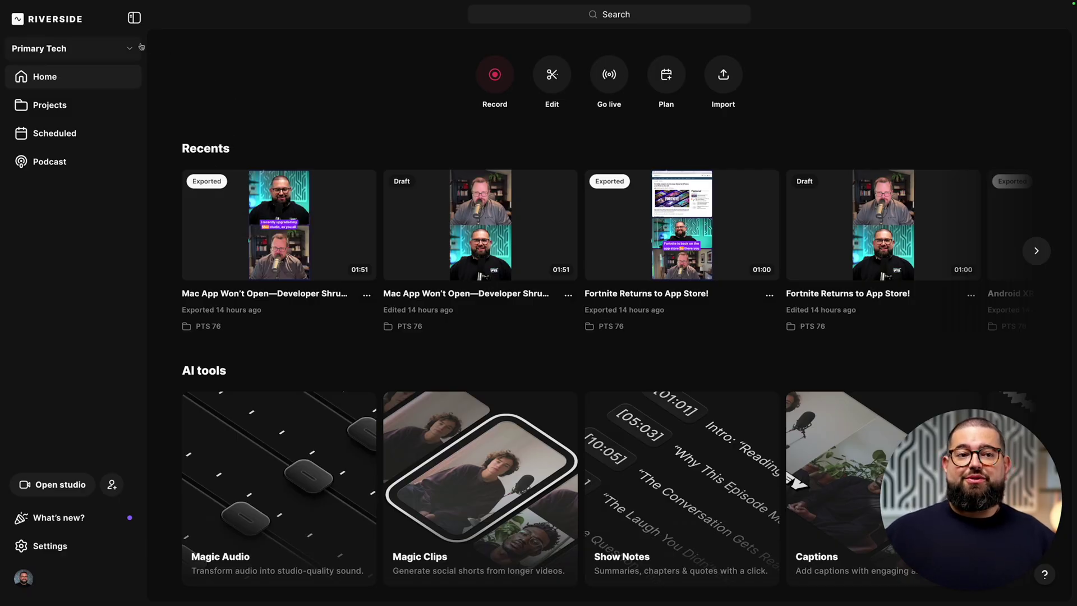
{"action": "left_click", "coordinate": [114, 49]}
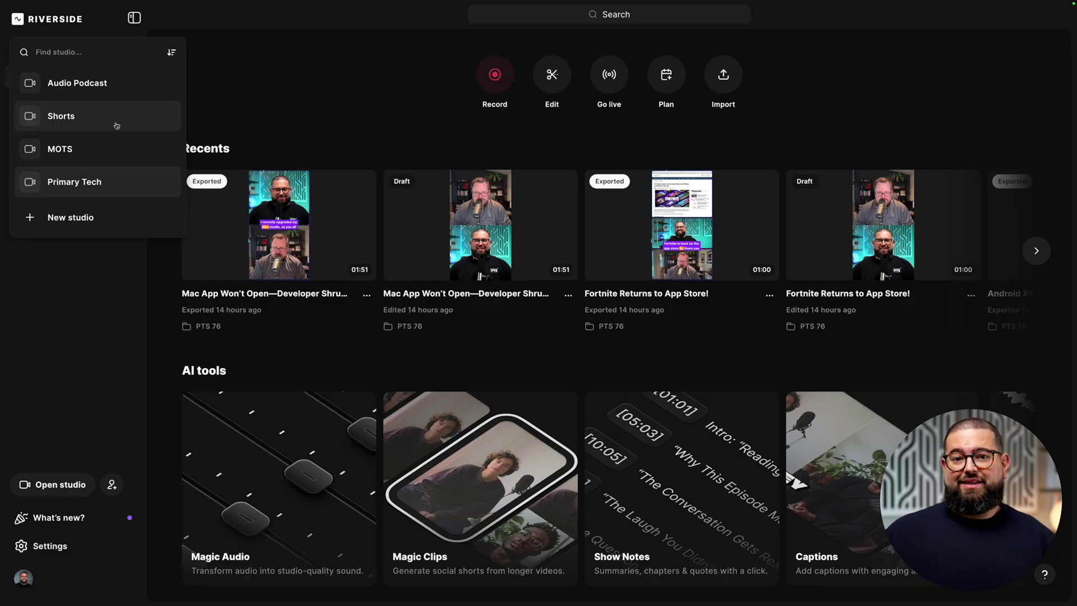
{"action": "key", "text": "Escape"}
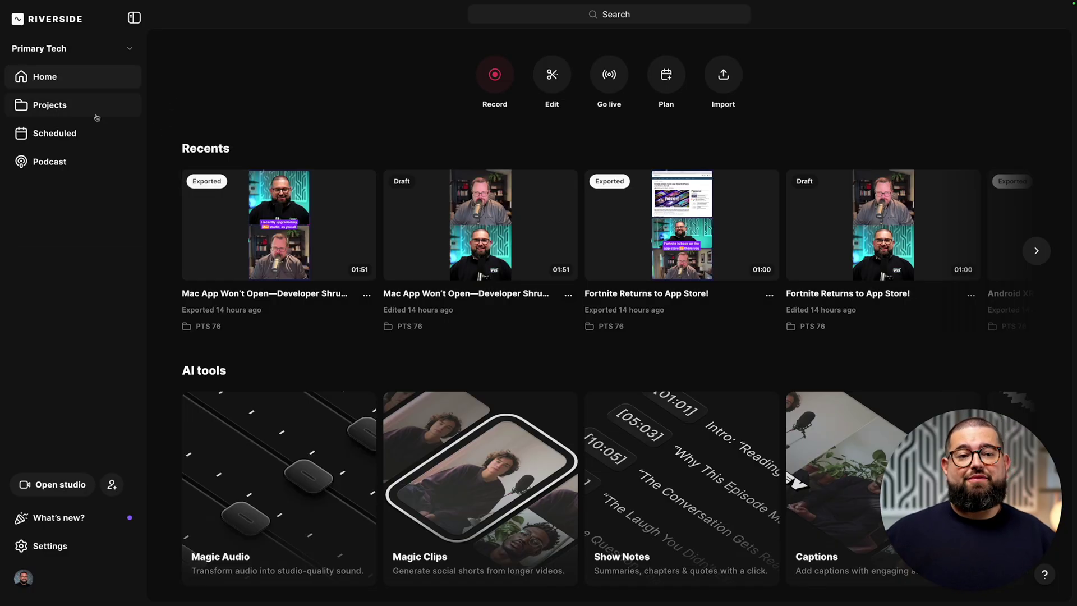
{"action": "left_click", "coordinate": [61, 112]}
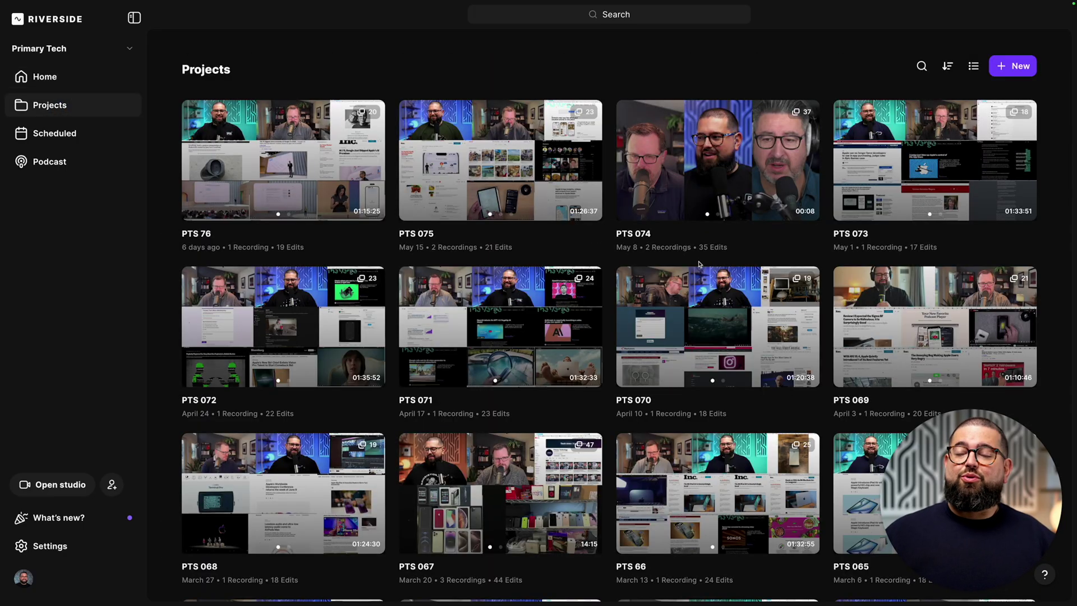
{"action": "left_click", "coordinate": [271, 213]}
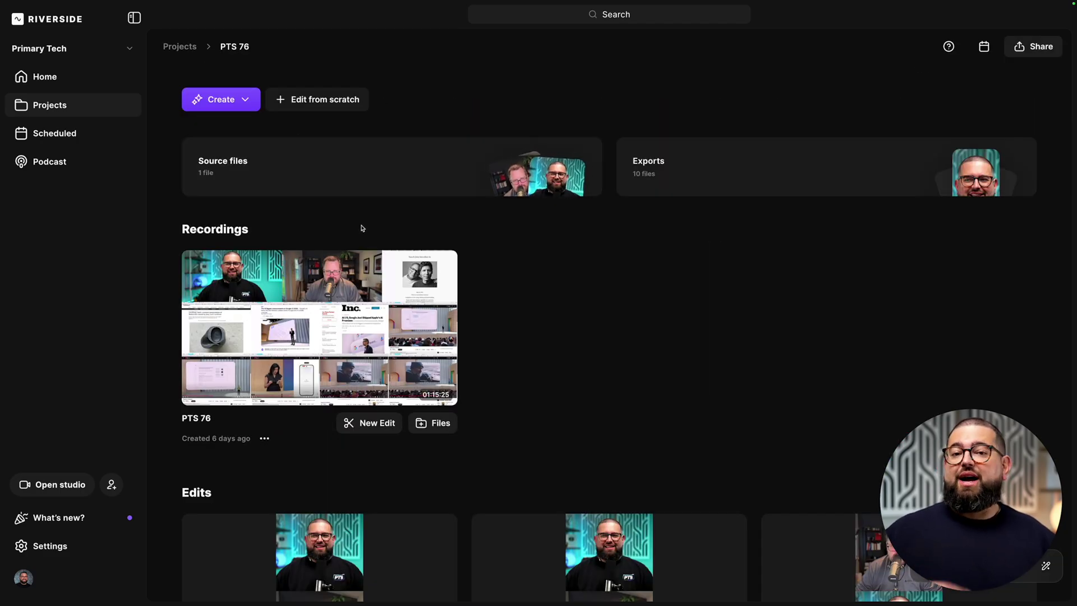
{"action": "scroll", "coordinate": [567, 373], "scroll_direction": "down", "scroll_amount": 7}
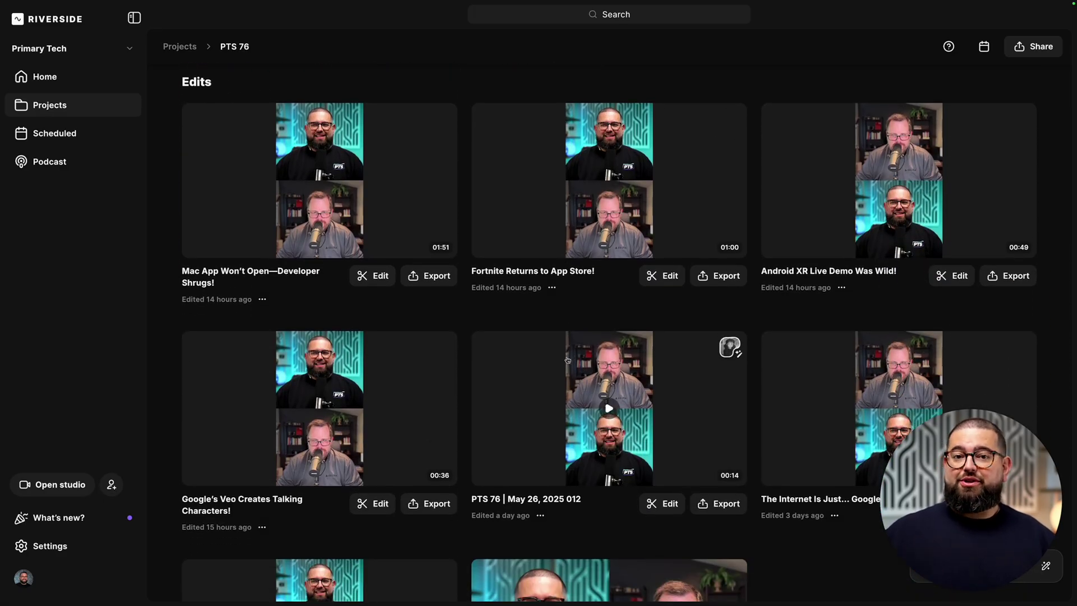
{"action": "scroll", "coordinate": [569, 360], "scroll_direction": "up", "scroll_amount": 7}
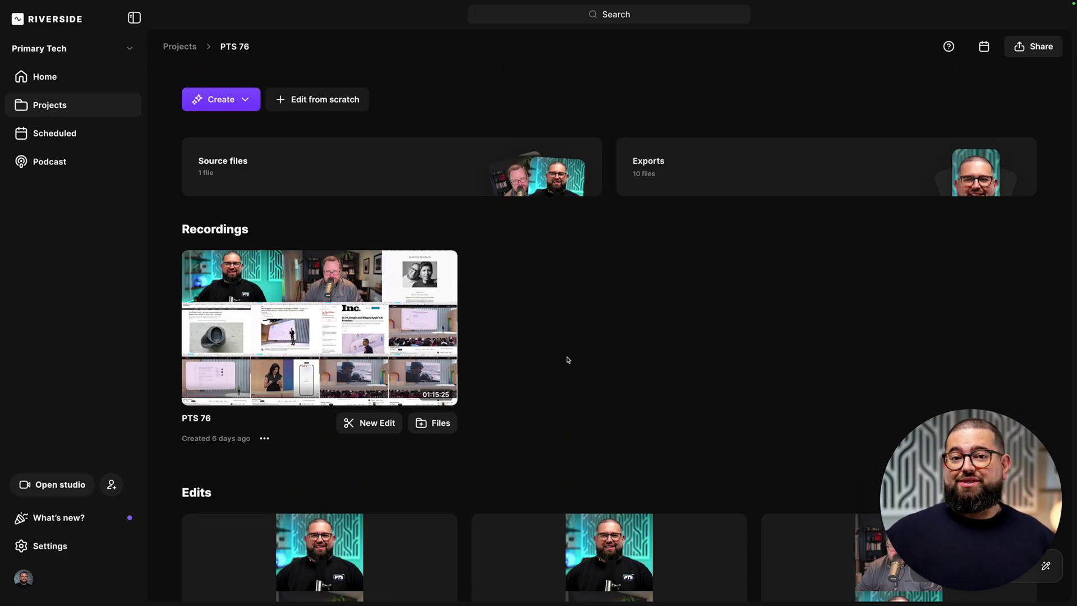
{"action": "left_click", "coordinate": [55, 133]}
{"action": "left_click", "coordinate": [72, 79]}
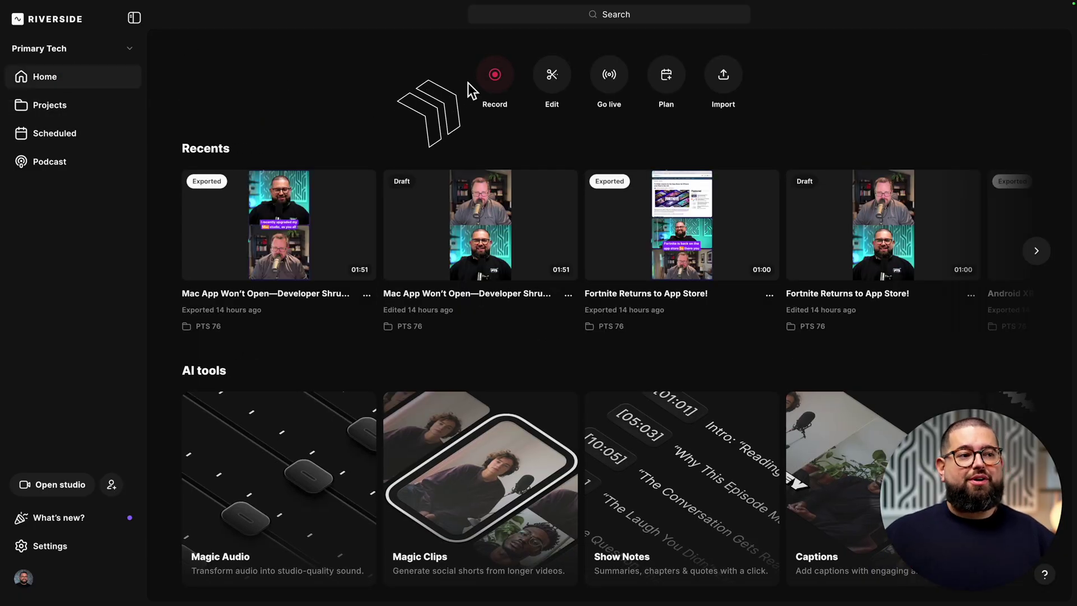
Step: In the Record lobby, check the name, select 'I am using headphones', review cameras, and enter the studio
{"action": "left_click", "coordinate": [495, 81]}
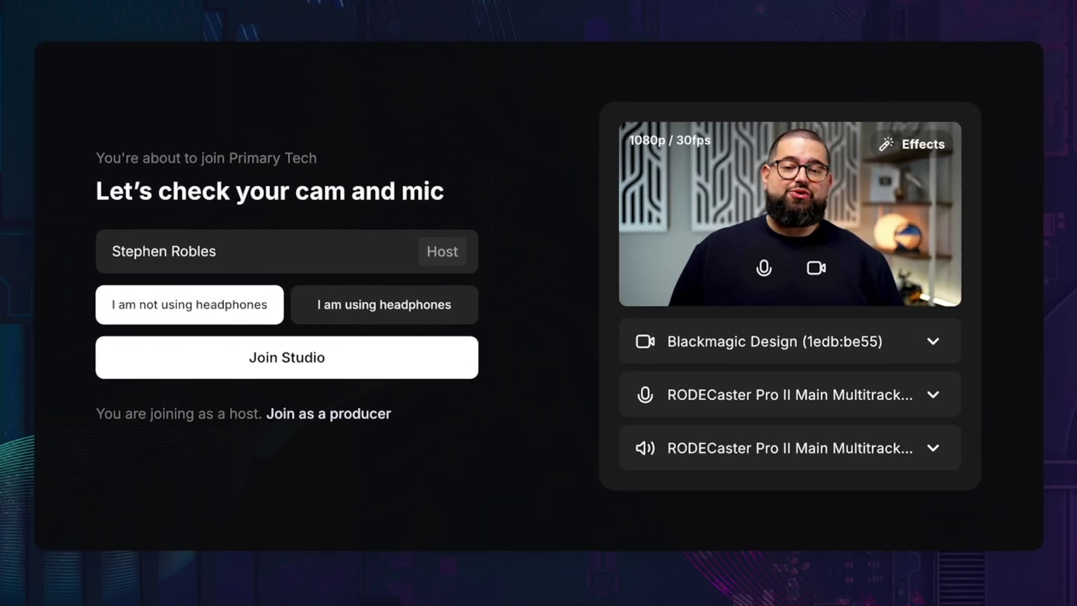
{"action": "left_click", "coordinate": [233, 259]}
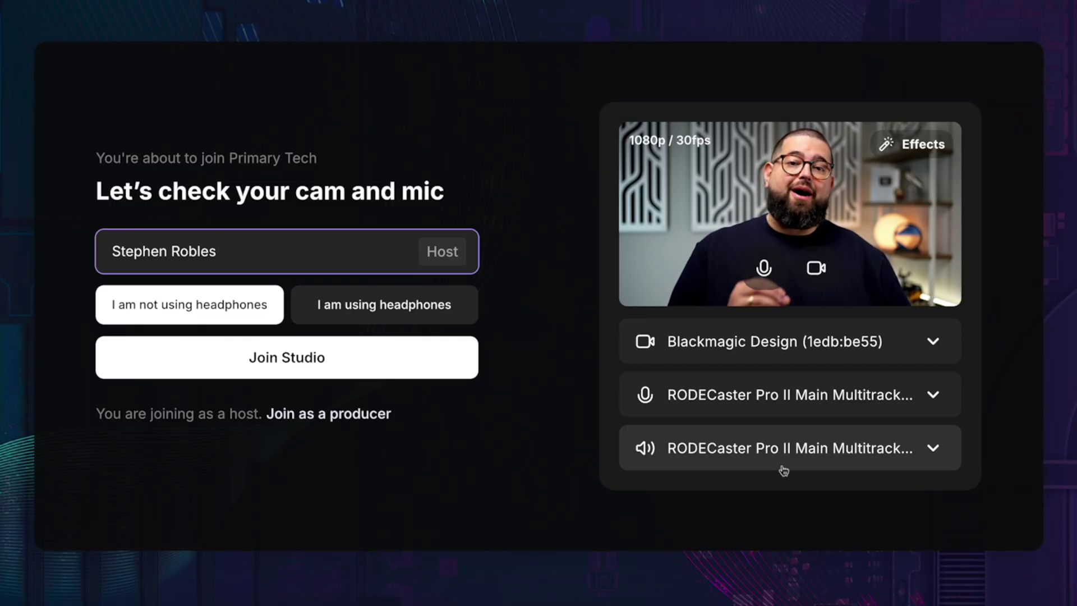
{"action": "left_click", "coordinate": [417, 312]}
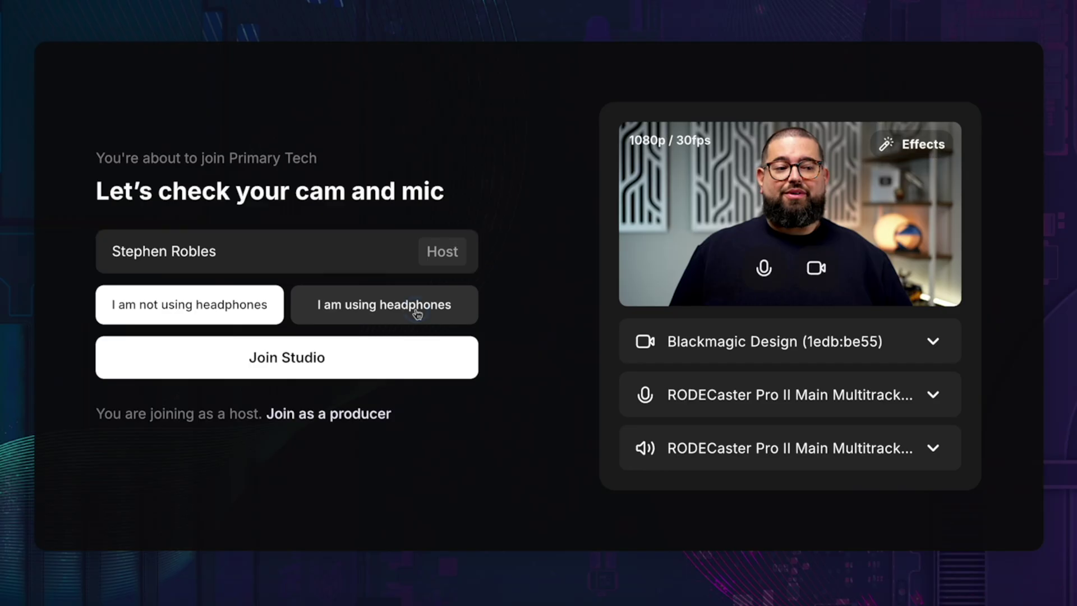
{"action": "left_click", "coordinate": [768, 348]}
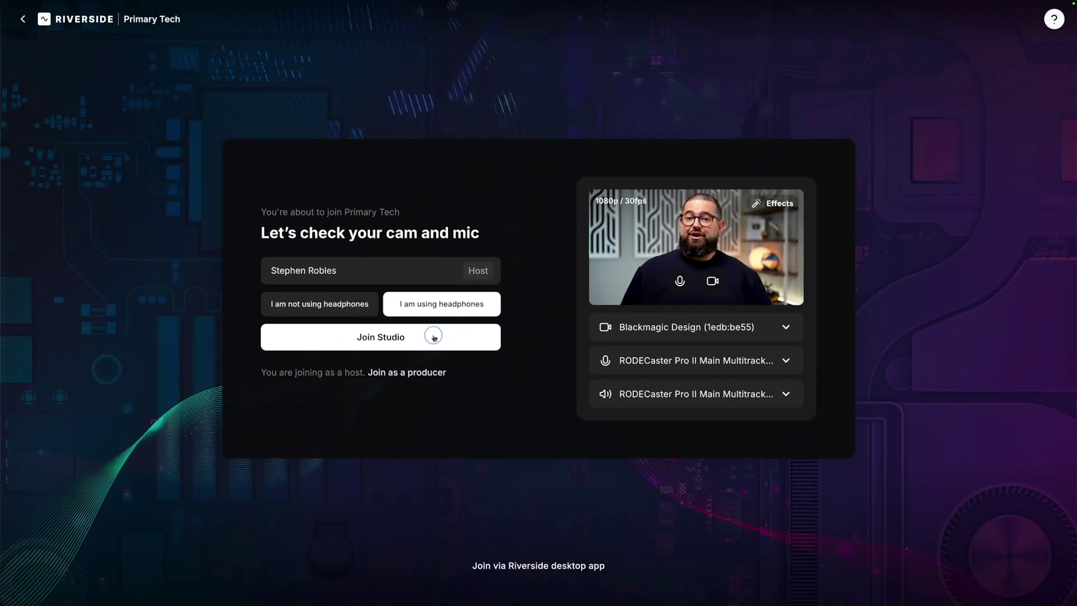
{"action": "left_click", "coordinate": [432, 337]}
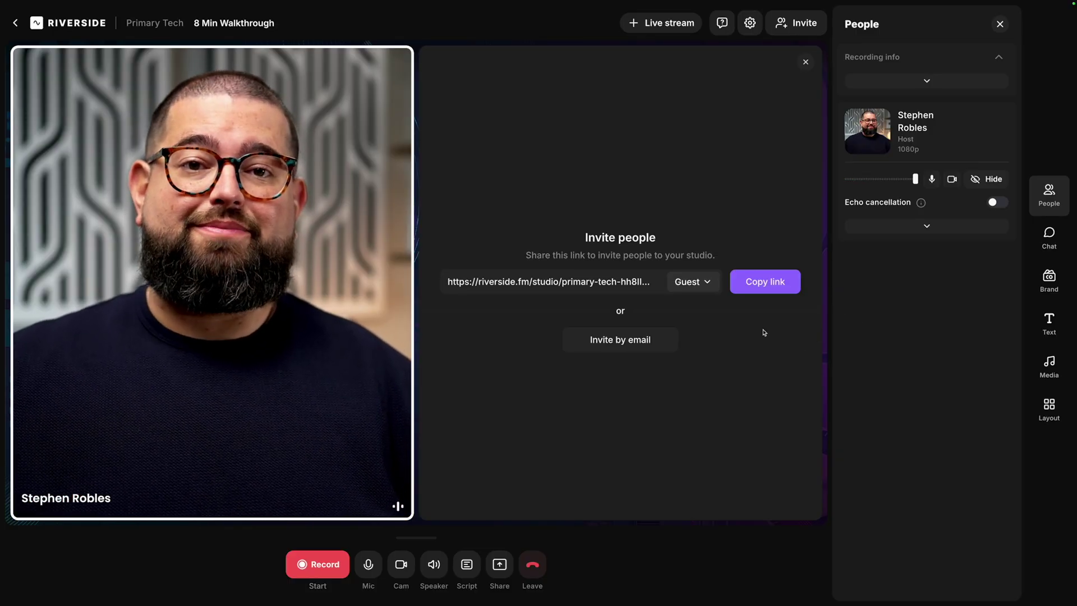
Step: Open and dismiss the email invite, then view the Live stream destination platforms
{"action": "left_click", "coordinate": [623, 348]}
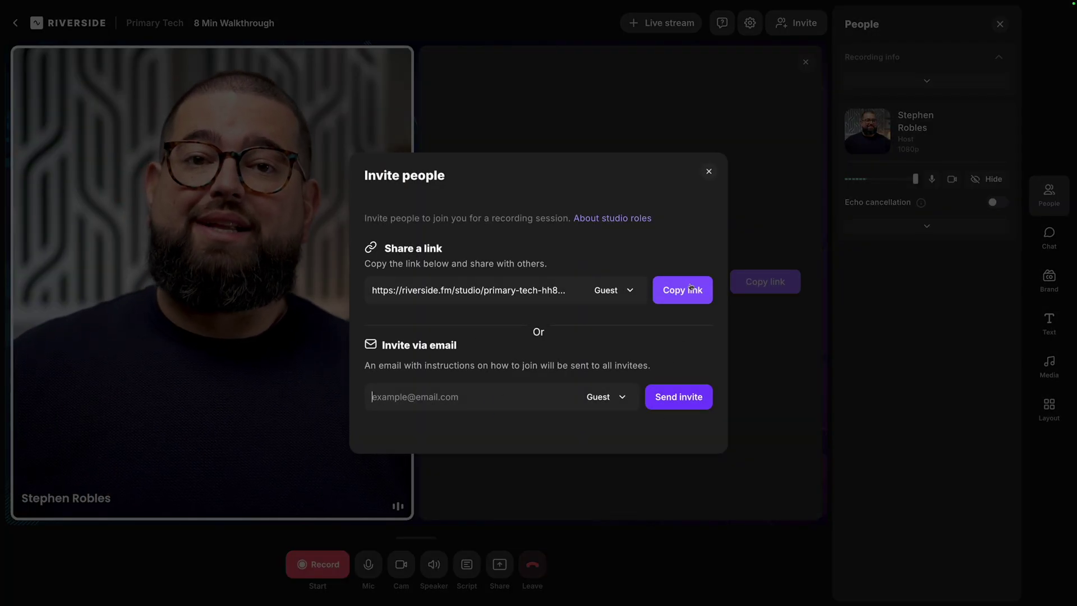
{"action": "key", "text": "Escape"}
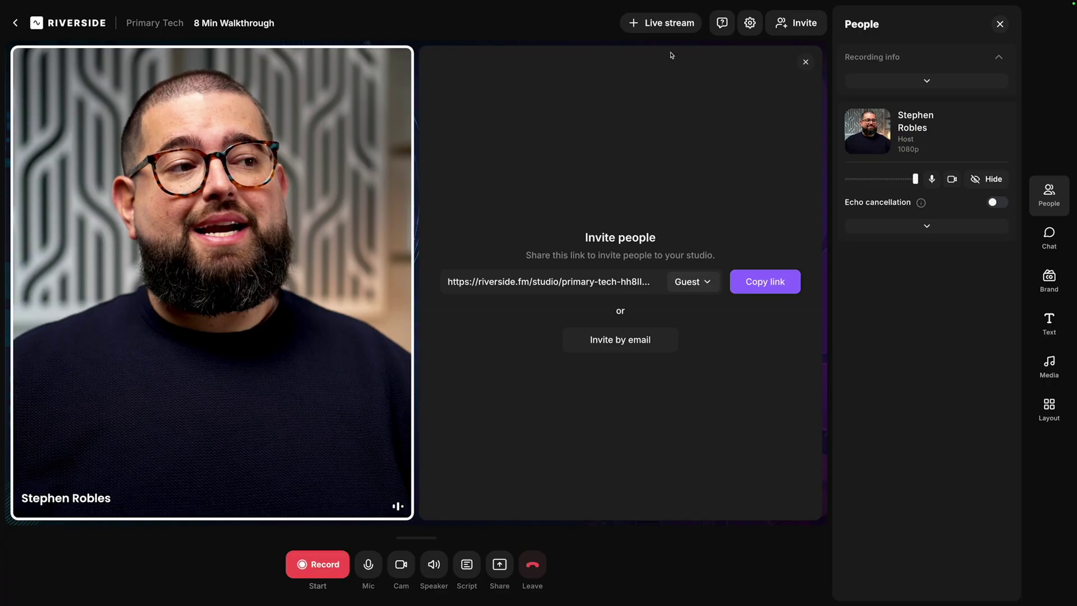
{"action": "left_click", "coordinate": [665, 24]}
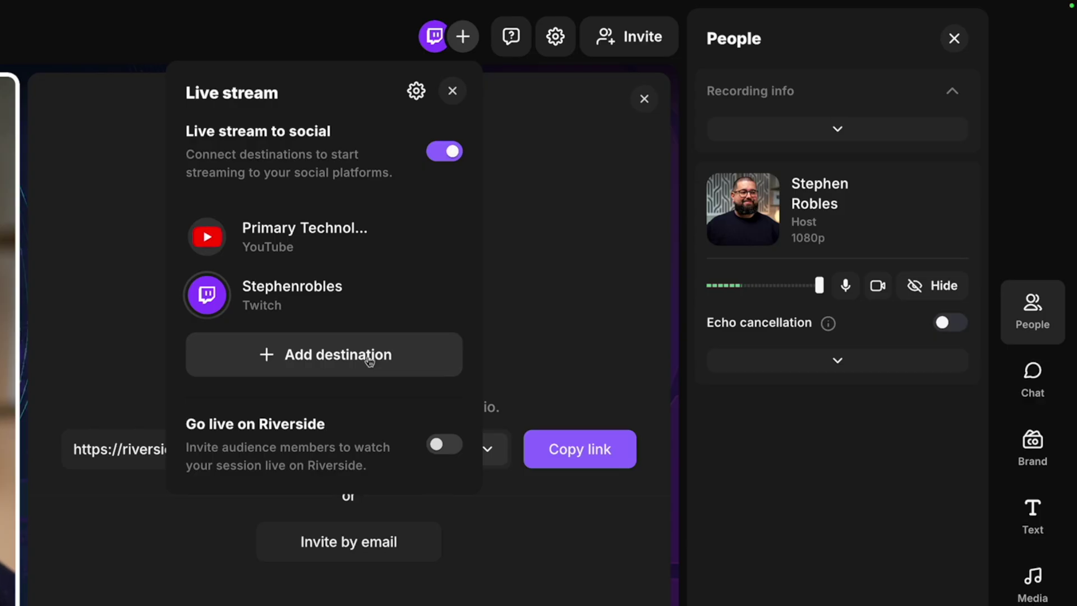
{"action": "left_click", "coordinate": [355, 363]}
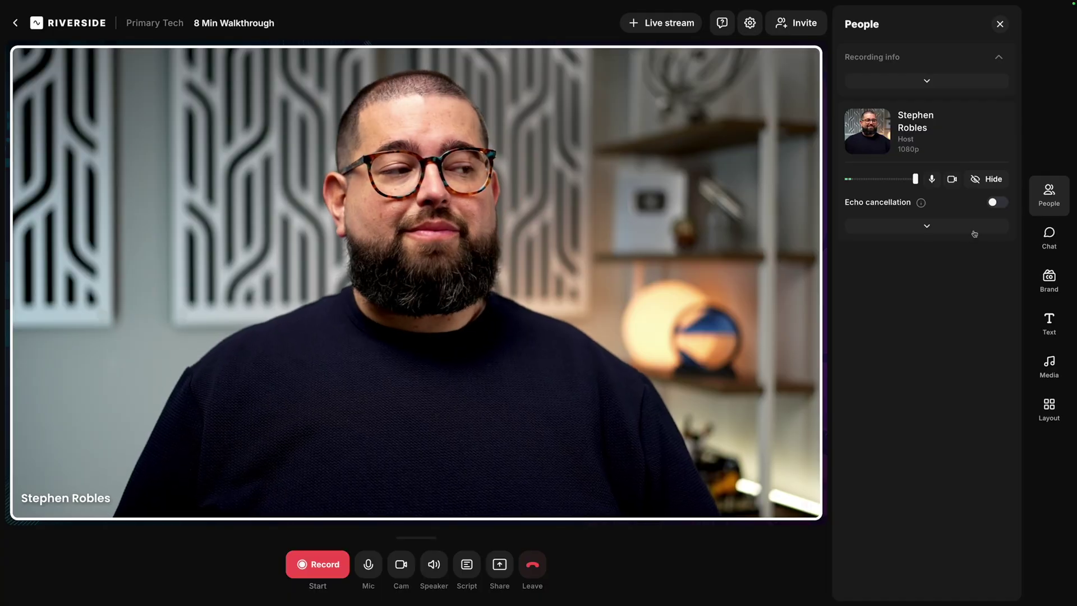
Step: Expand the host's device settings, browse Studio chat, then bring up the lower-third Text panel
{"action": "left_click", "coordinate": [926, 225]}
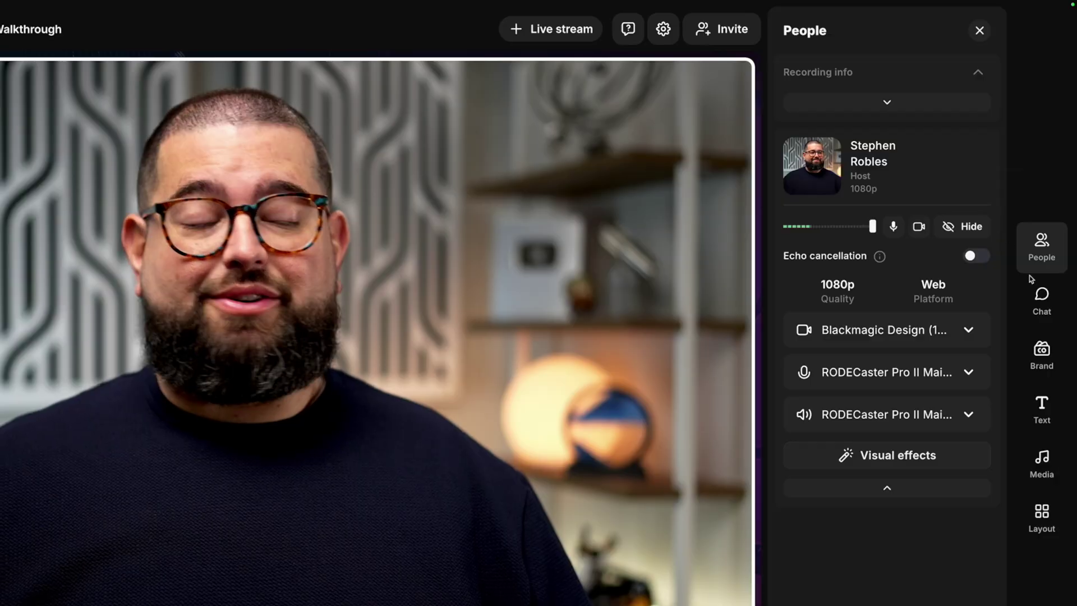
{"action": "left_click", "coordinate": [1034, 300]}
{"action": "left_click", "coordinate": [904, 75]}
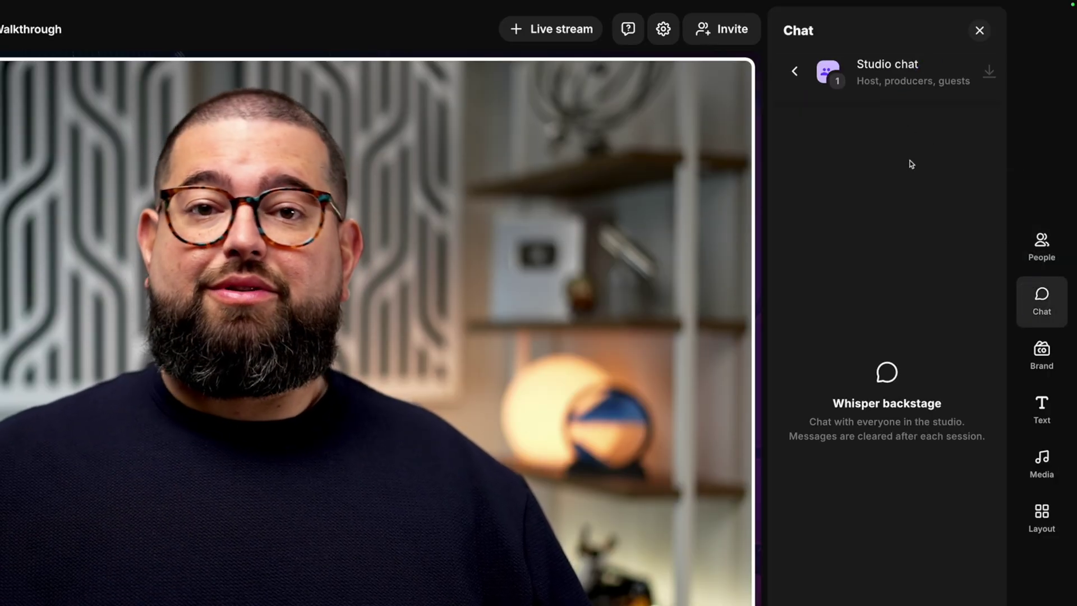
{"action": "left_click", "coordinate": [794, 74]}
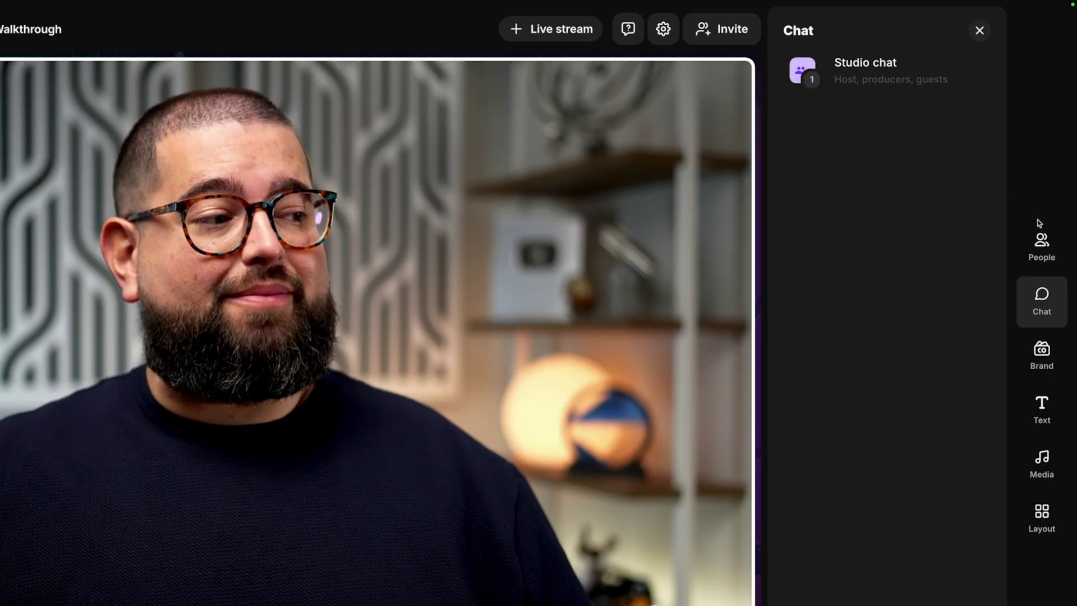
{"action": "left_click", "coordinate": [1042, 409]}
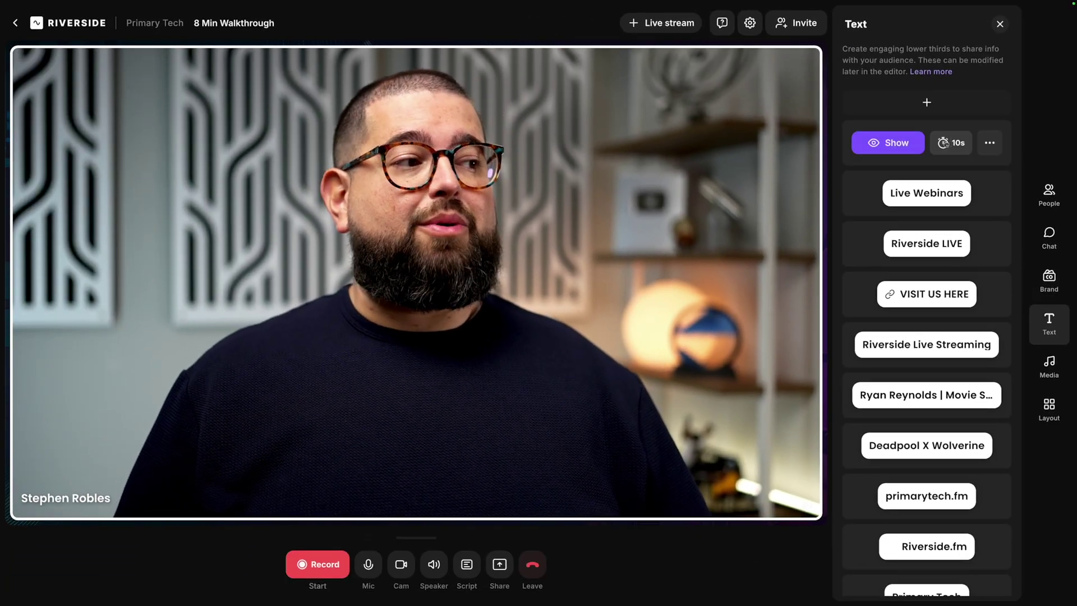
Step: Show the Full Webinar Masterclass lower third, then play a media clip live and return it to preview
{"action": "left_click", "coordinate": [903, 147]}
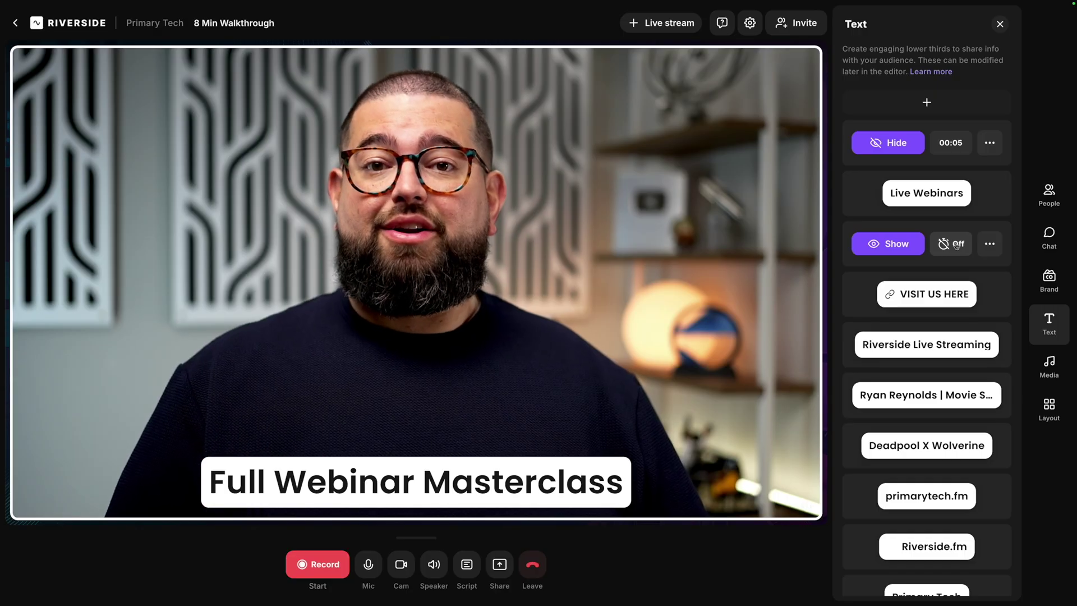
{"action": "left_click", "coordinate": [1049, 366]}
{"action": "scroll", "coordinate": [931, 371], "scroll_direction": "down", "scroll_amount": 3}
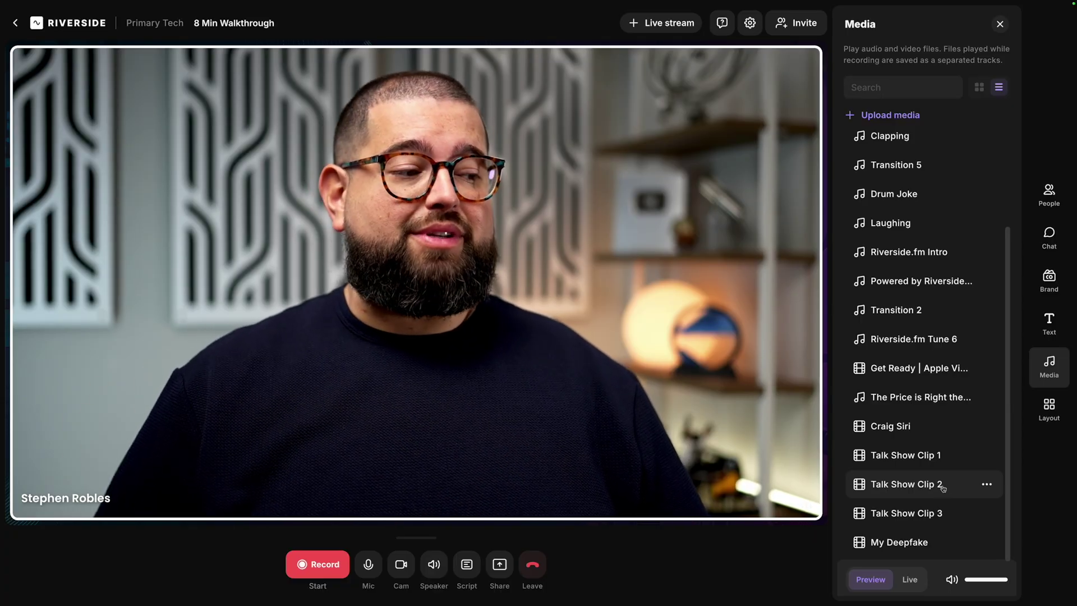
{"action": "left_click", "coordinate": [929, 369]}
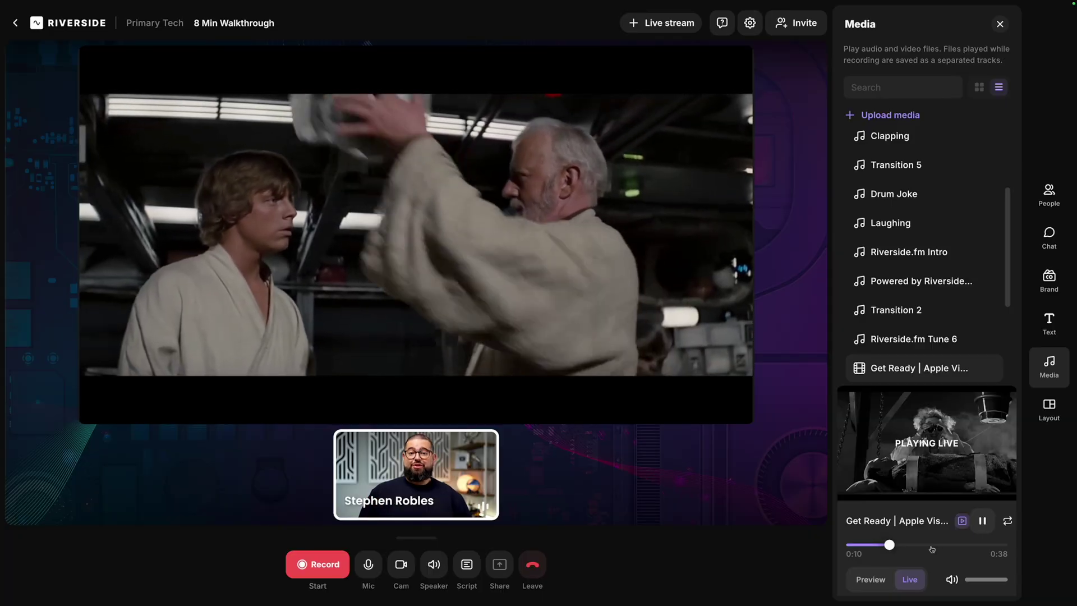
{"action": "left_click", "coordinate": [870, 579]}
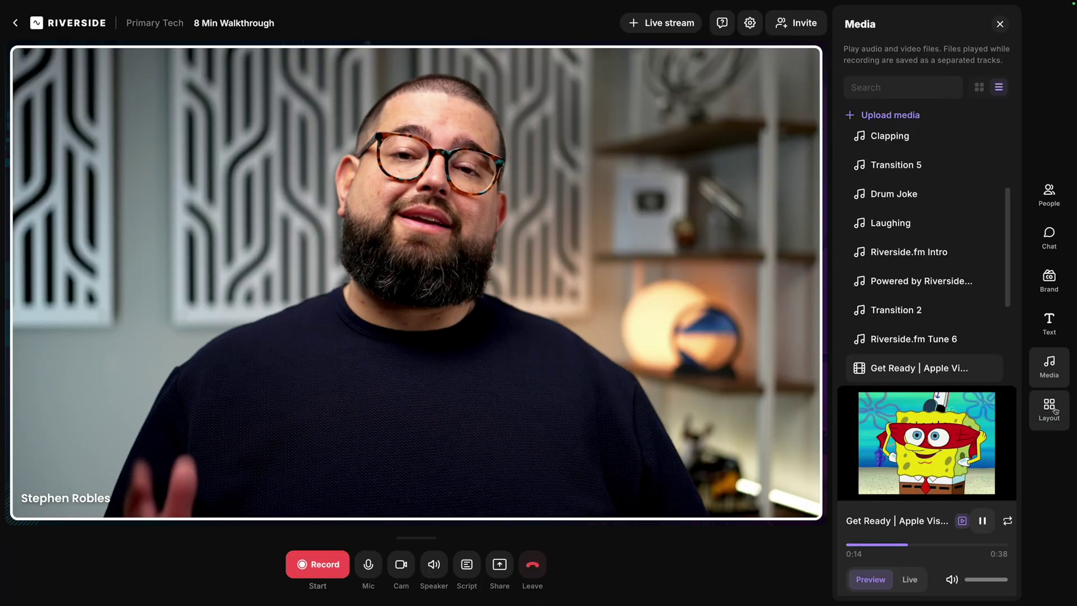
Step: Switch the stage video framing to Fit and then back to Fill
{"action": "left_click", "coordinate": [1054, 412]}
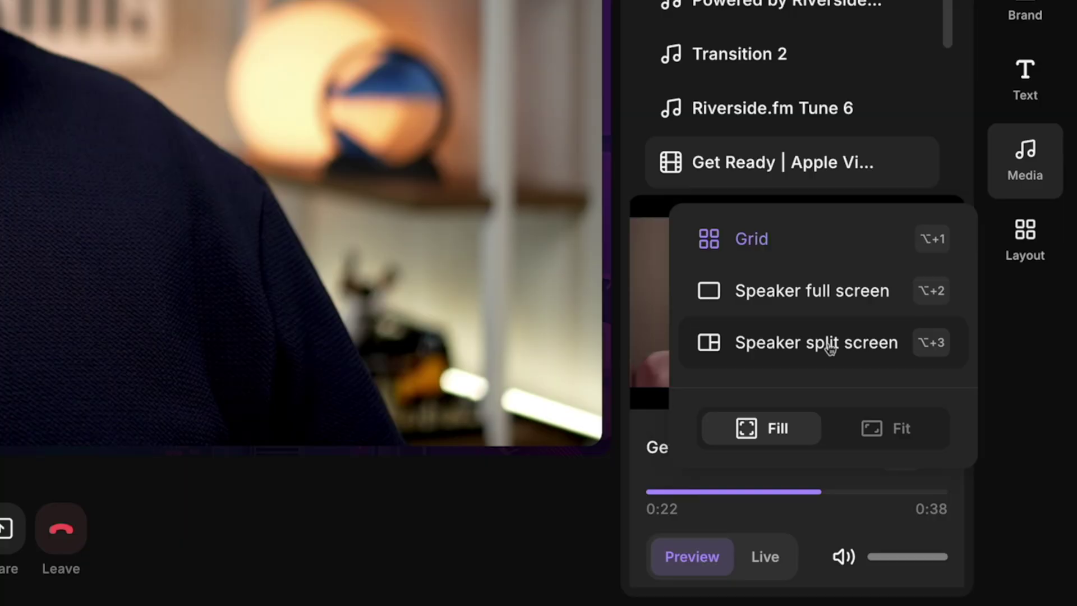
{"action": "left_click", "coordinate": [871, 441]}
{"action": "left_click", "coordinate": [789, 441]}
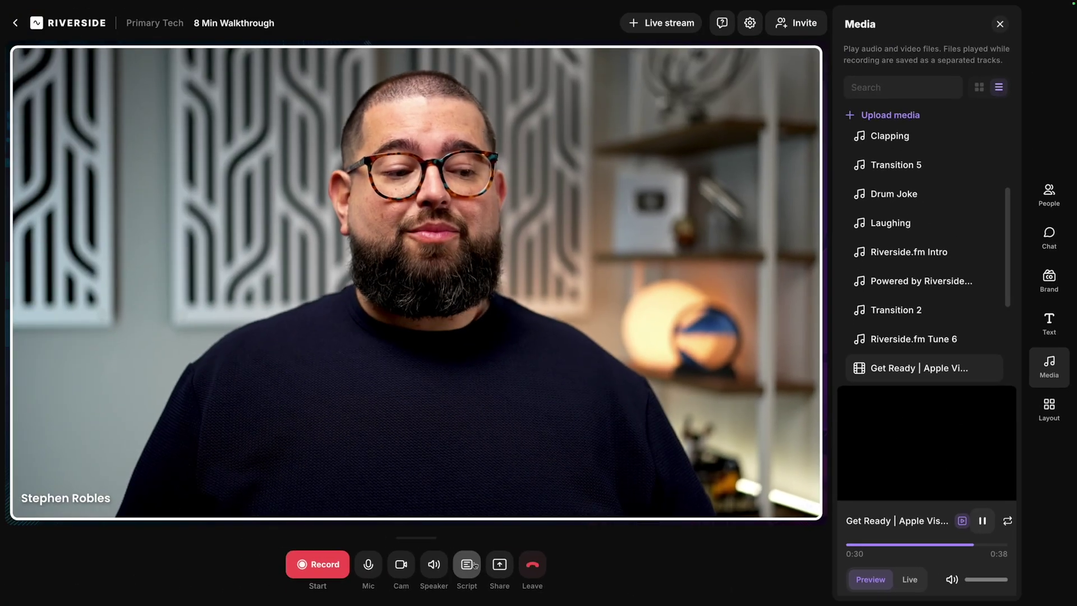
Step: Display the script as a teleprompter
{"action": "left_click", "coordinate": [475, 565]}
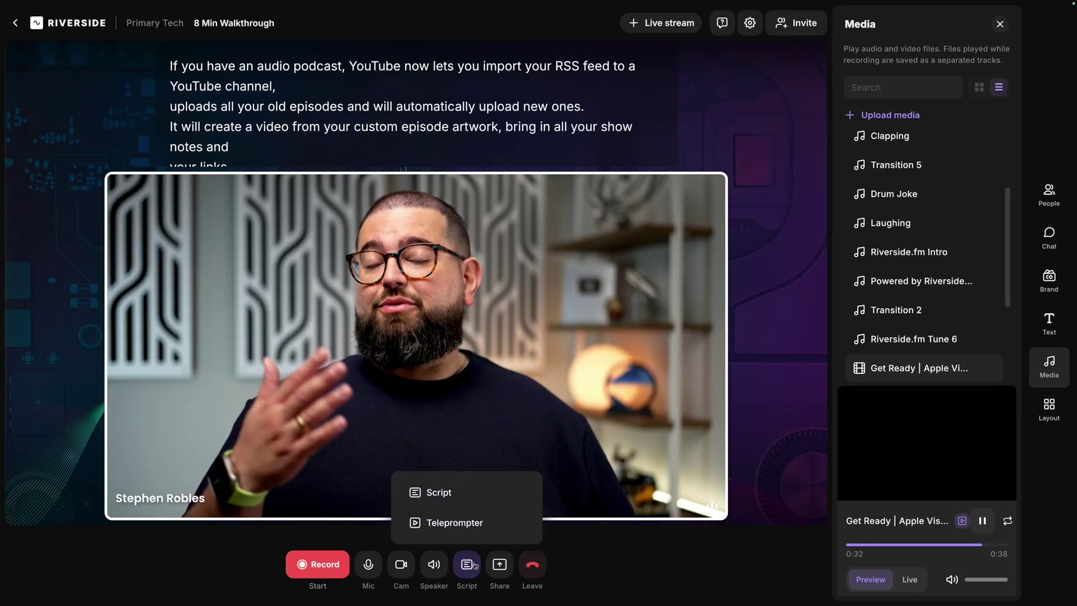
{"action": "mouse_move", "coordinate": [483, 128]}
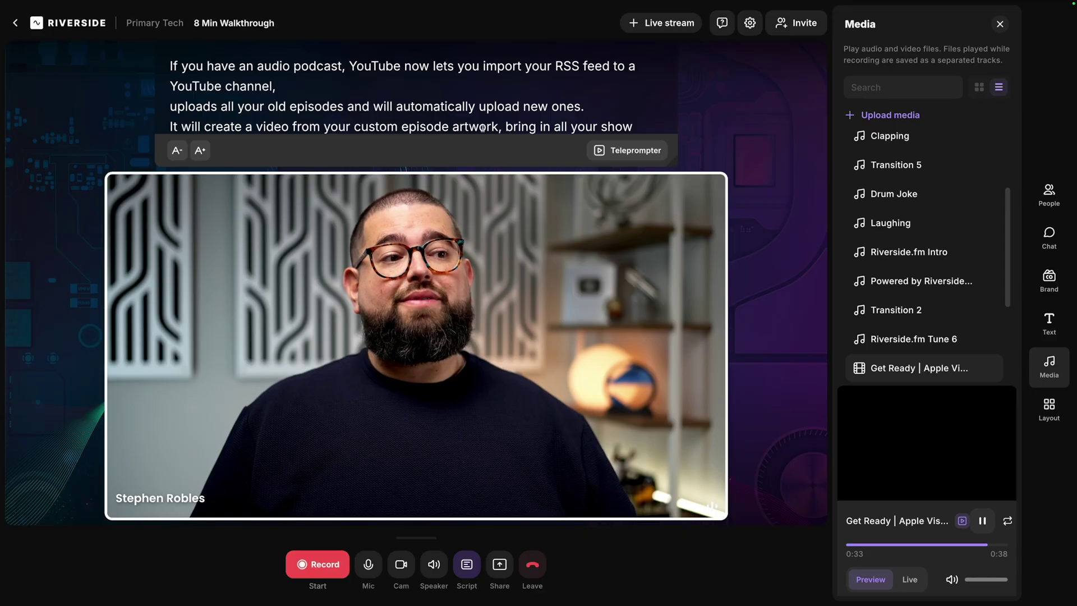
{"action": "left_click", "coordinate": [634, 157]}
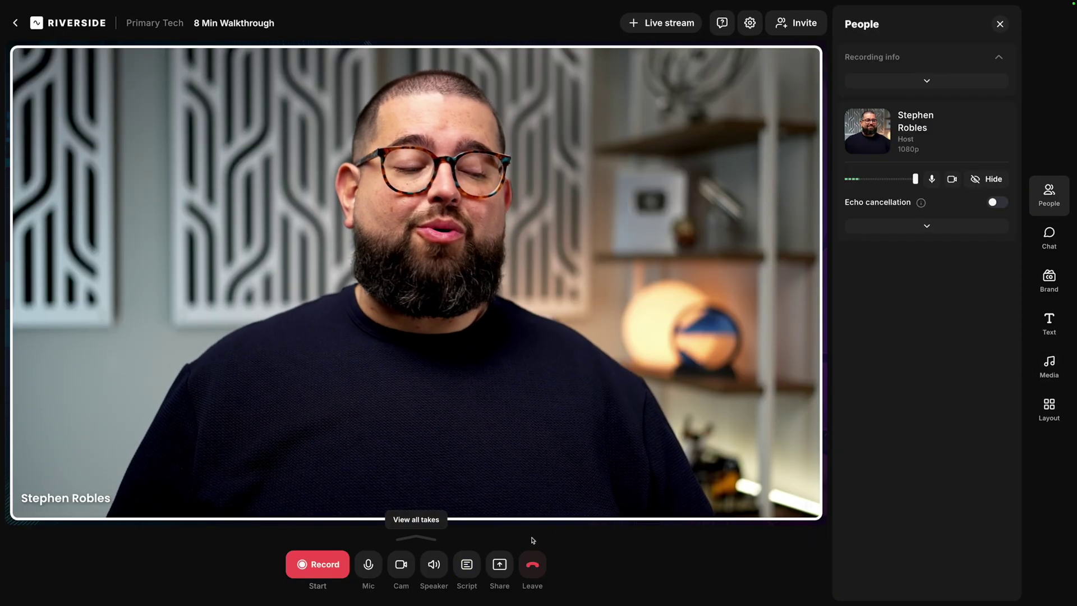
{"action": "left_click", "coordinate": [499, 564]}
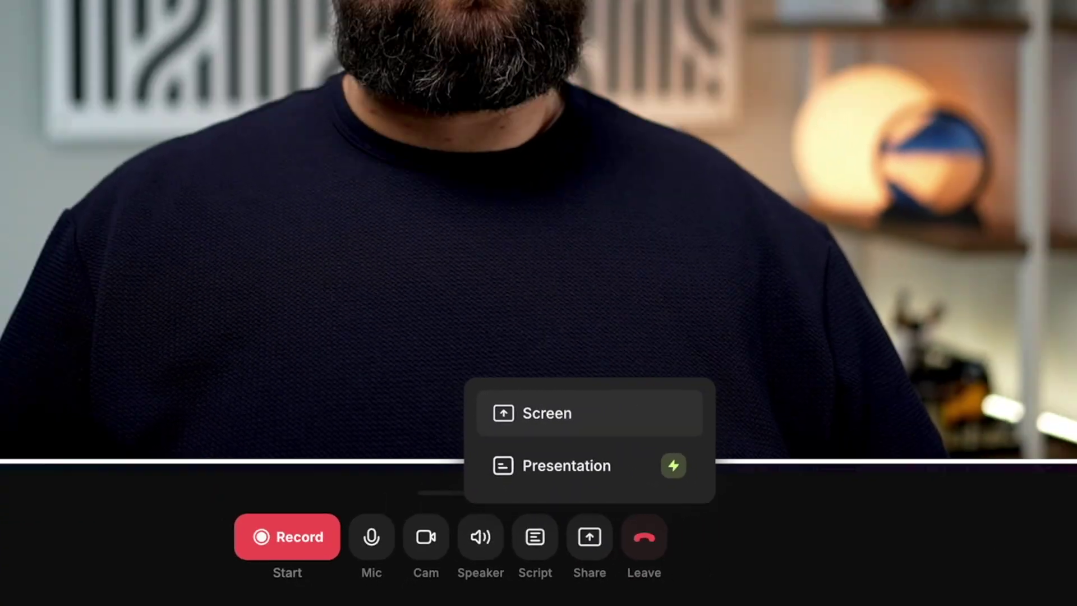
{"action": "left_click", "coordinate": [547, 413]}
{"action": "left_click", "coordinate": [641, 199]}
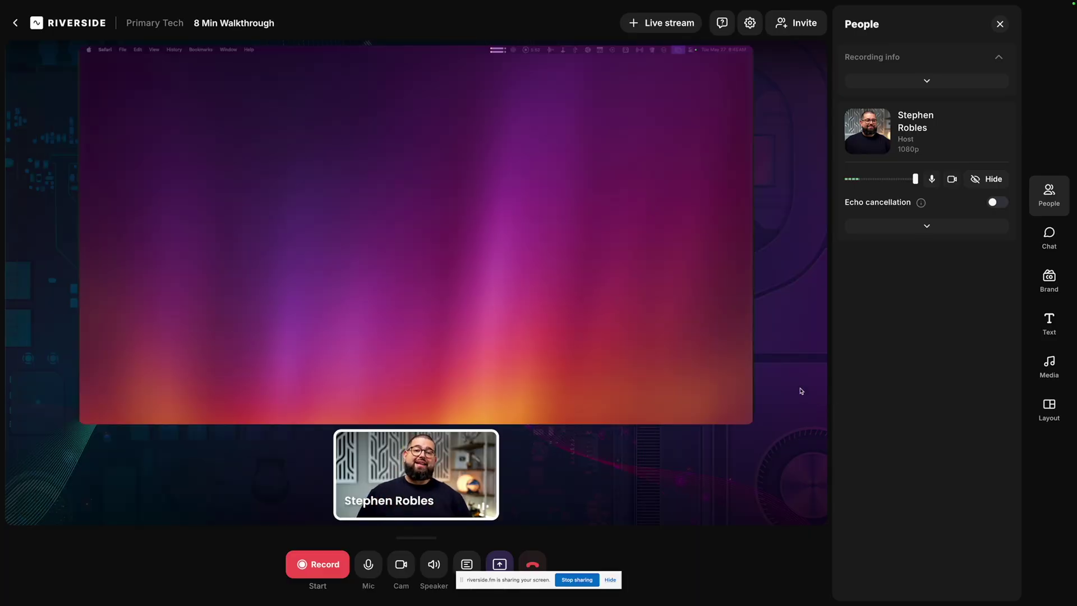
{"action": "left_click", "coordinate": [577, 580]}
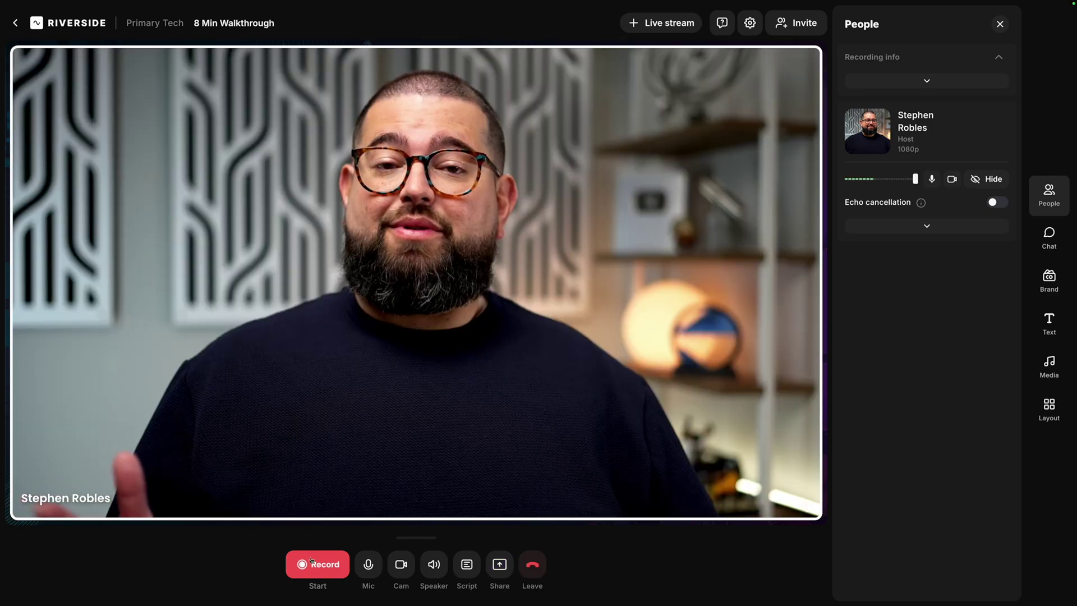
Step: Record a roughly 28-second take in the studio, starting and stopping the recording
{"action": "left_click", "coordinate": [311, 566]}
{"action": "left_click", "coordinate": [312, 492]}
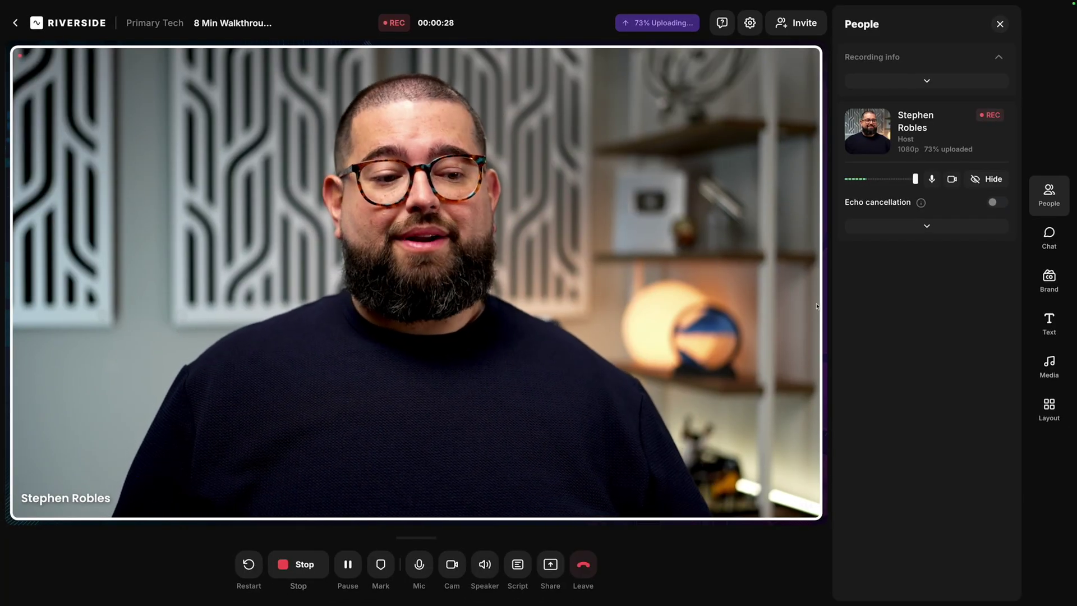
{"action": "left_click", "coordinate": [298, 564]}
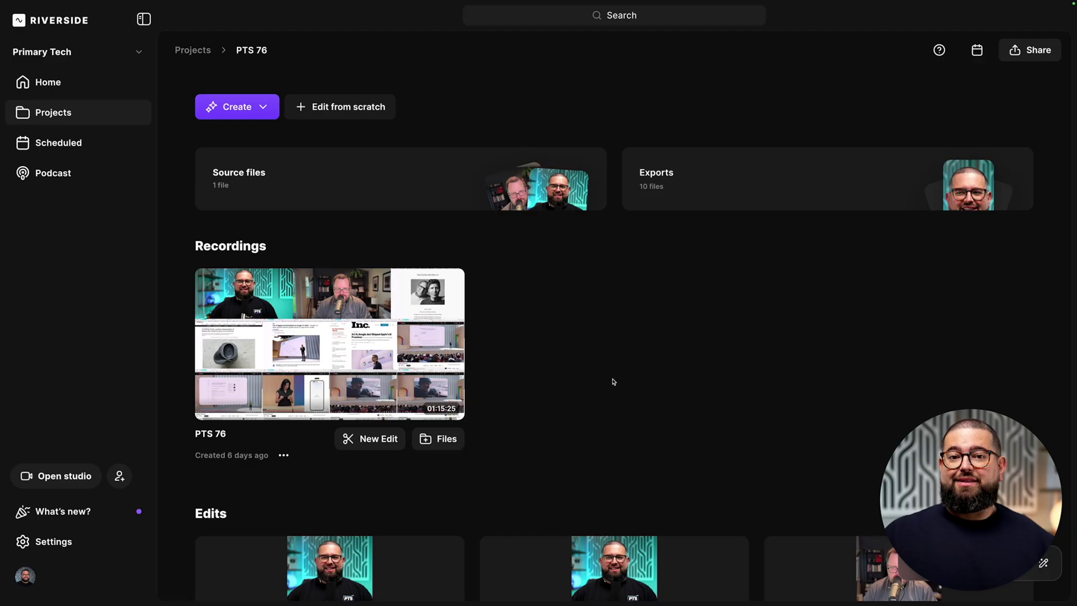
Step: Generate 30–60 second Magic Clips with Auto speaker from the PTS 76 recording
{"action": "left_click", "coordinate": [258, 107]}
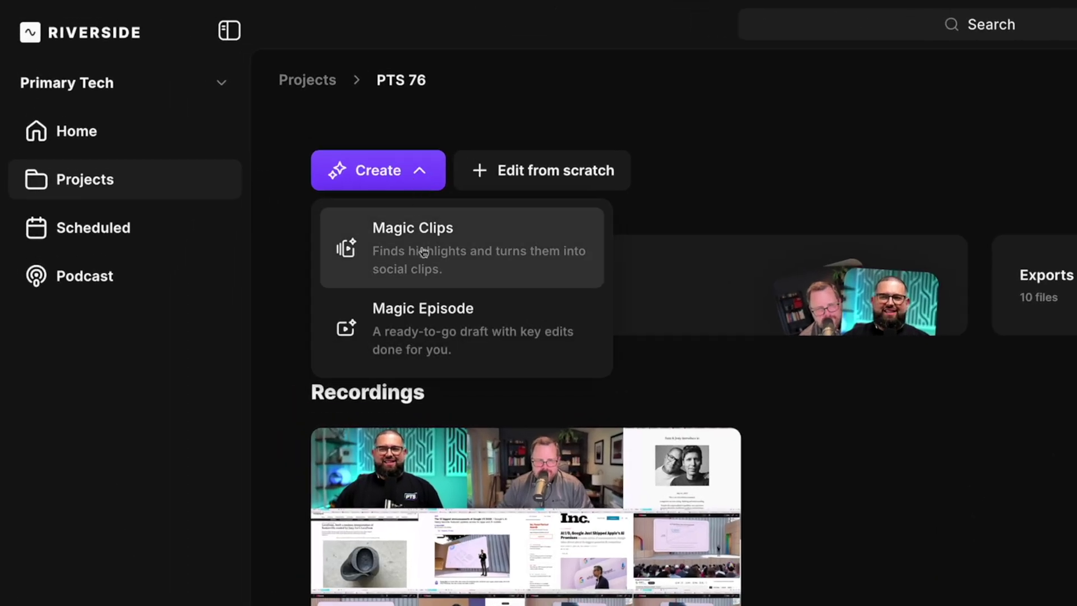
{"action": "left_click", "coordinate": [425, 253]}
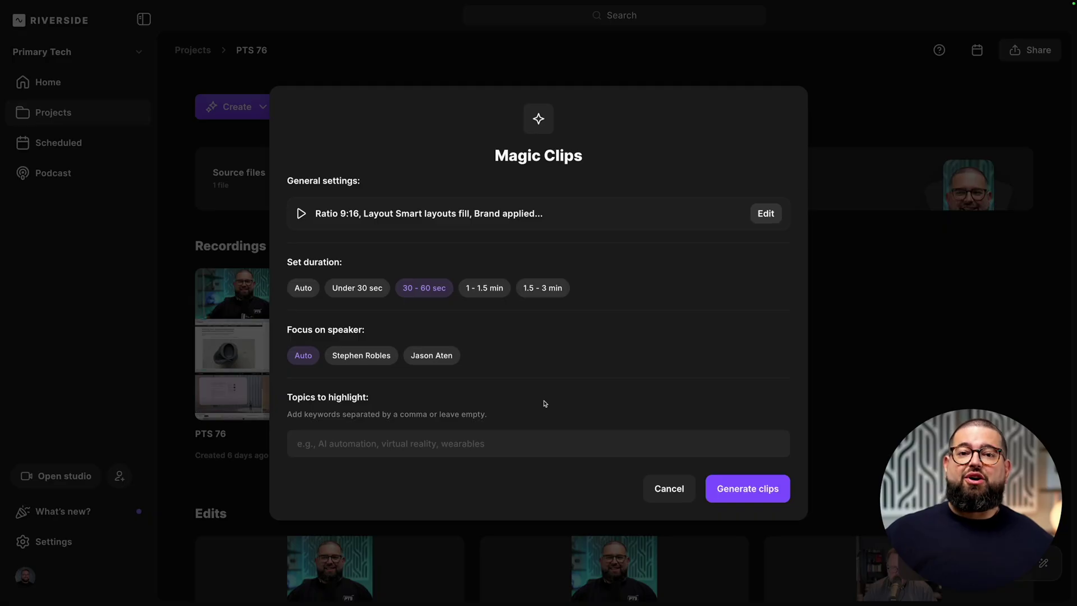
{"action": "left_click", "coordinate": [748, 488]}
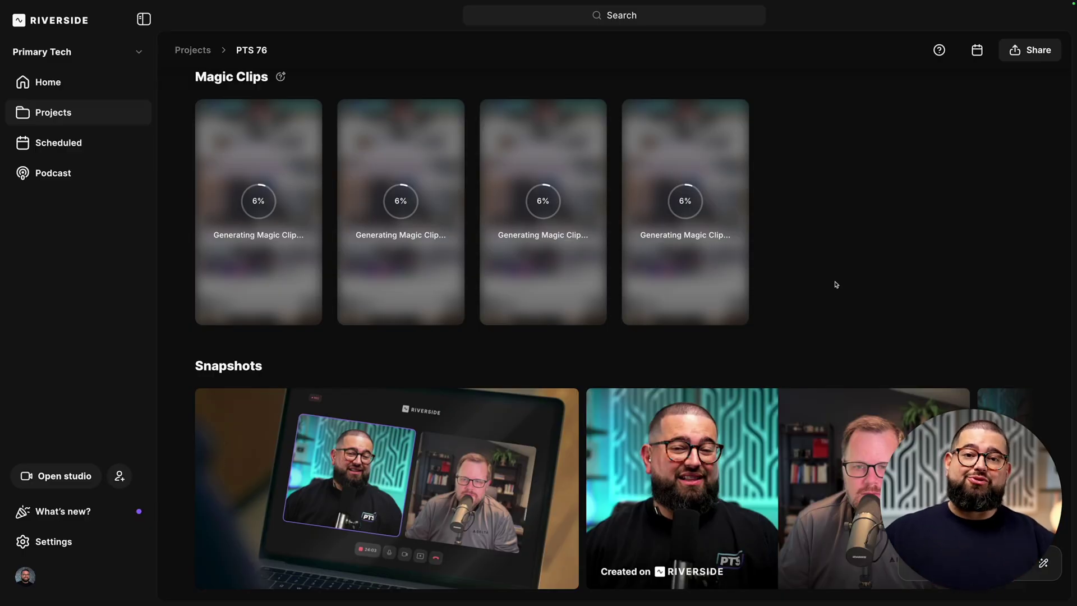
{"action": "scroll", "coordinate": [504, 445], "scroll_direction": "up", "scroll_amount": 6}
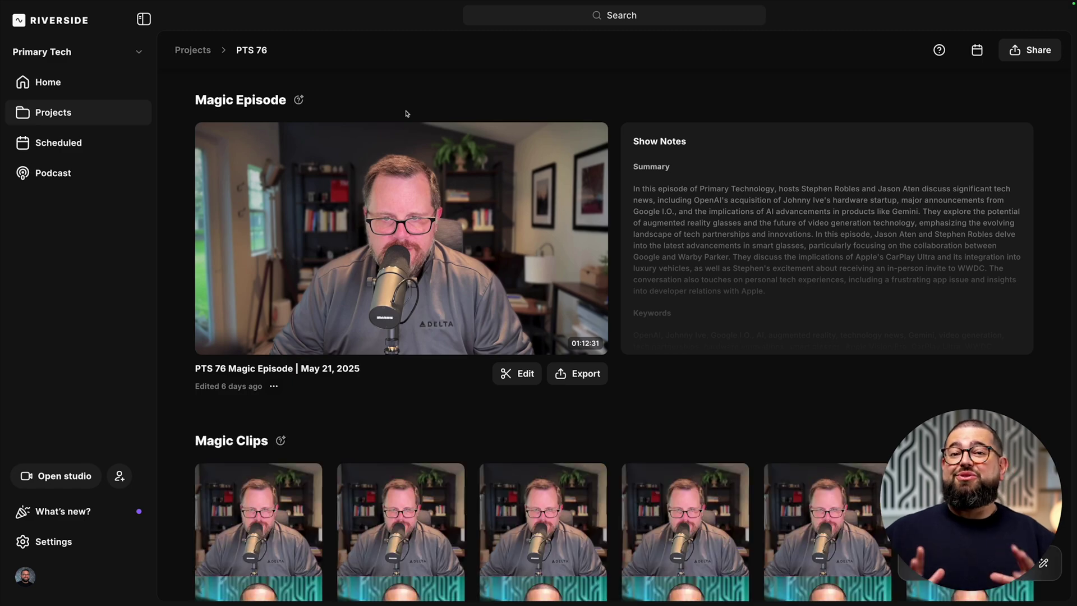
Step: Read the Magic Episode's full show notes, then open the PTS 76 Source files panel
{"action": "mouse_move", "coordinate": [449, 187]}
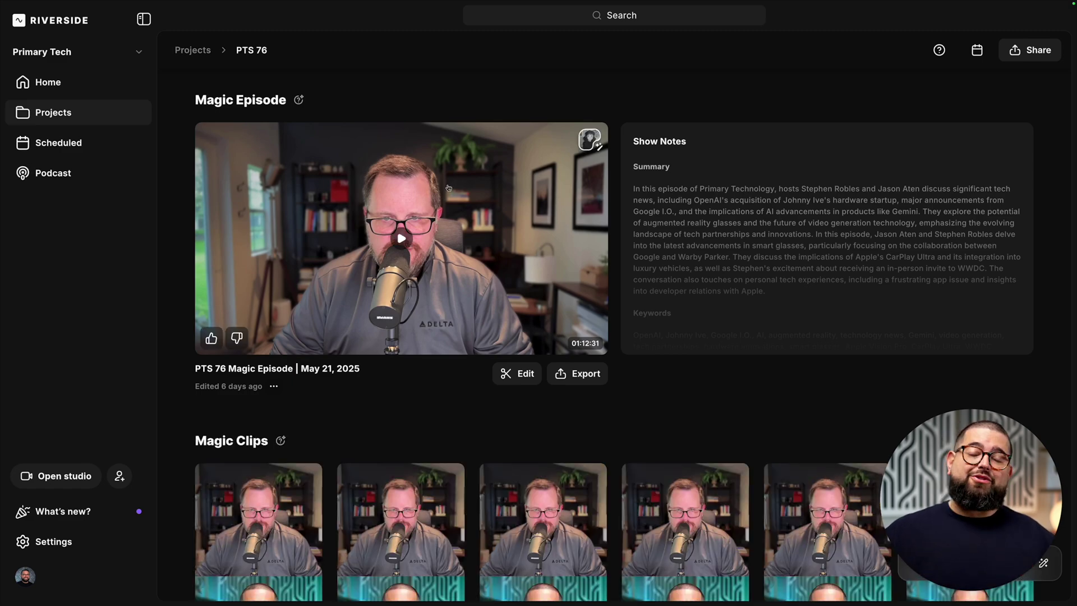
{"action": "left_click", "coordinate": [856, 211]}
{"action": "scroll", "coordinate": [643, 354], "scroll_direction": "down", "scroll_amount": 1}
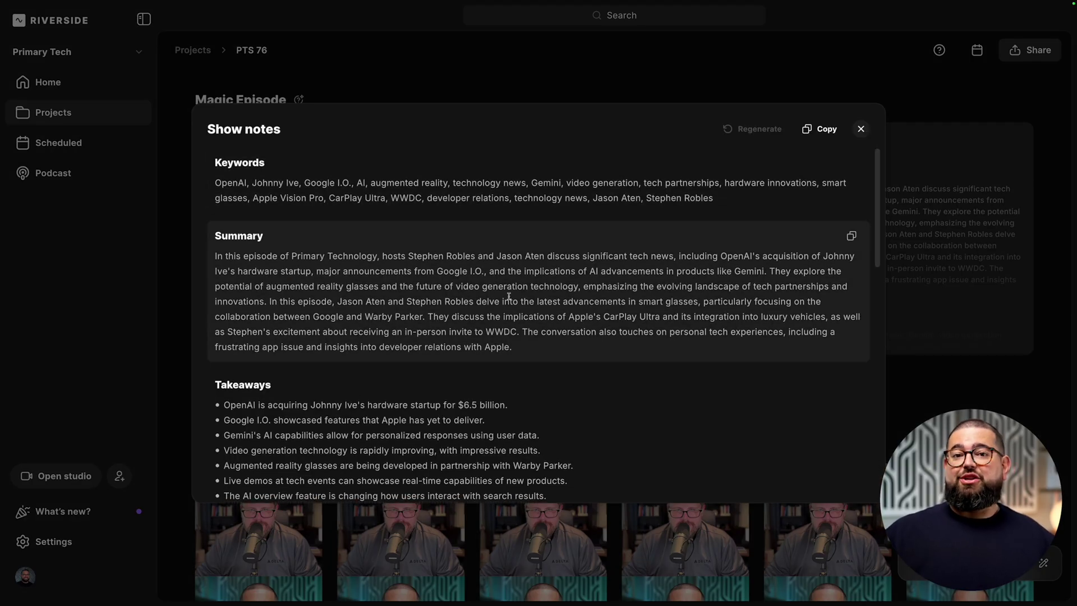
{"action": "scroll", "coordinate": [509, 297], "scroll_direction": "down", "scroll_amount": 10}
{"action": "scroll", "coordinate": [521, 305], "scroll_direction": "down", "scroll_amount": 4}
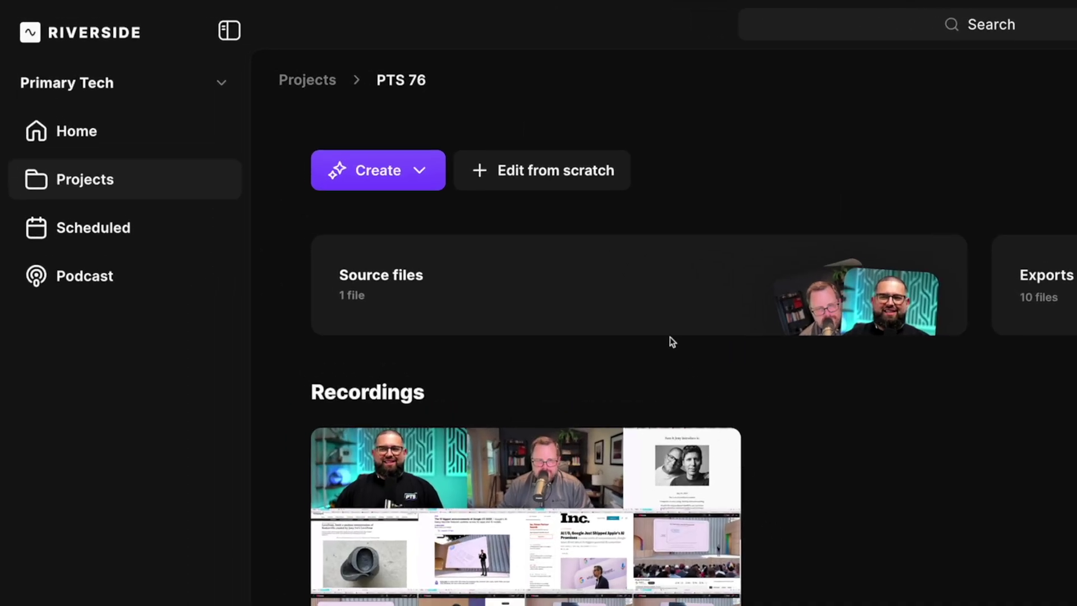
{"action": "left_click", "coordinate": [663, 318]}
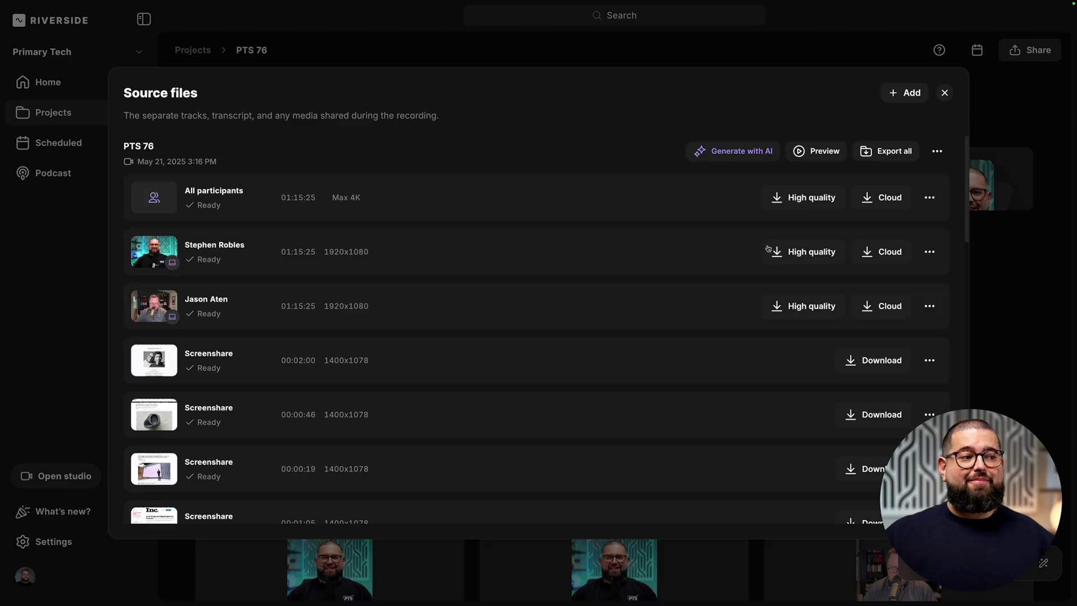
Step: View the High quality download formats for the host's track and scroll through the file types
{"action": "left_click", "coordinate": [809, 254]}
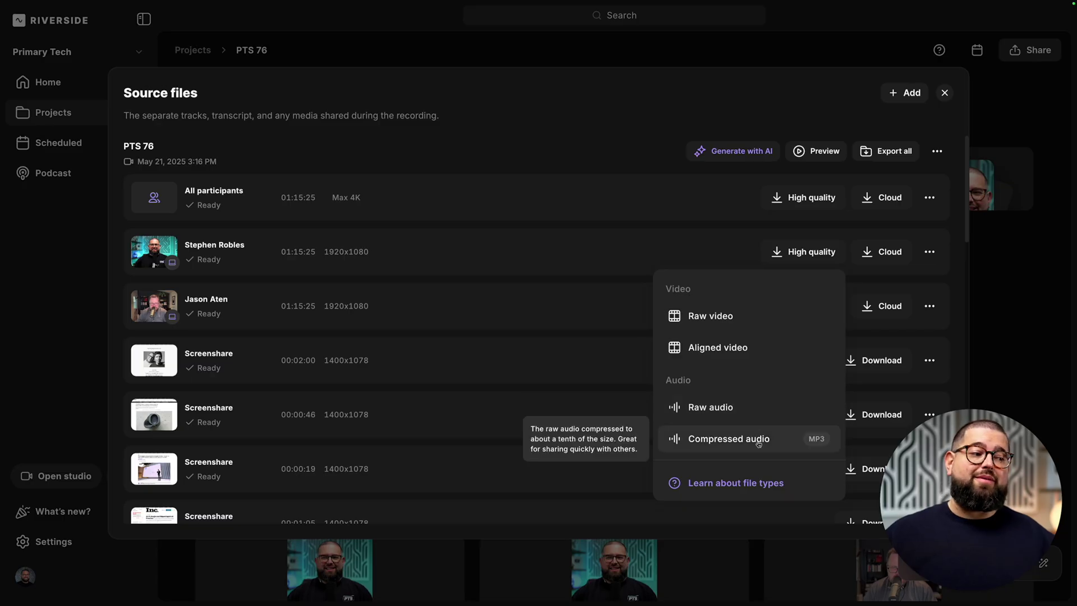
{"action": "scroll", "coordinate": [379, 300], "scroll_direction": "down", "scroll_amount": 2}
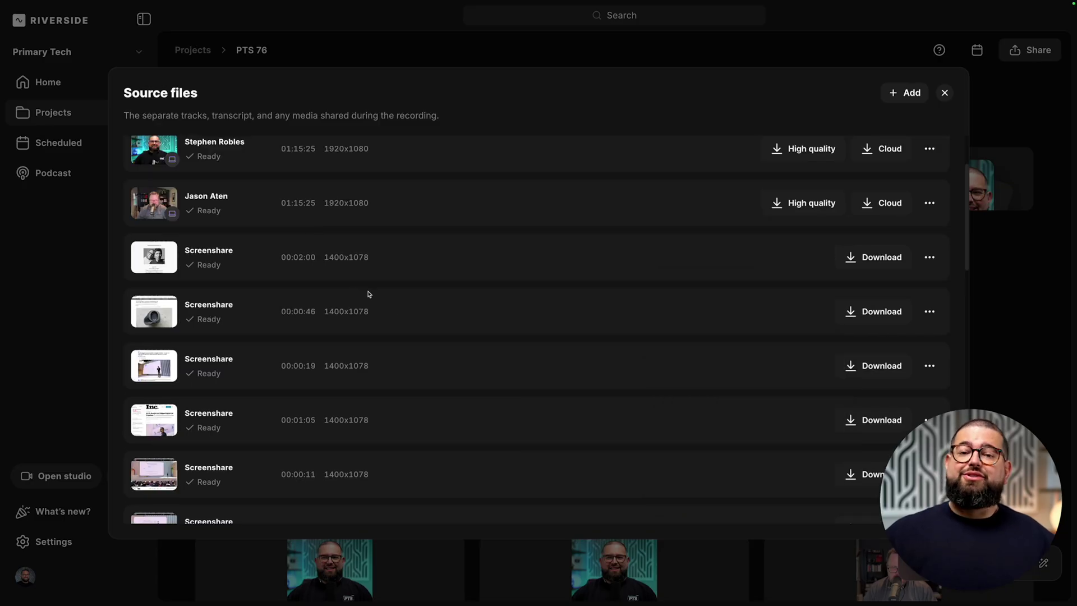
{"action": "scroll", "coordinate": [340, 272], "scroll_direction": "down", "scroll_amount": 1}
{"action": "scroll", "coordinate": [359, 231], "scroll_direction": "down", "scroll_amount": 10}
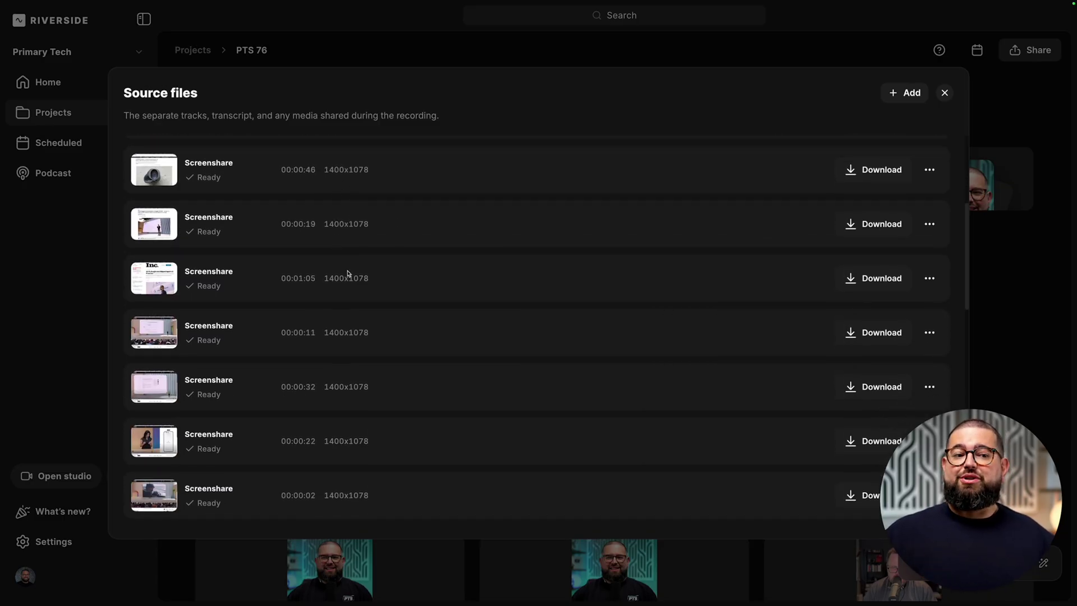
{"action": "scroll", "coordinate": [380, 235], "scroll_direction": "down", "scroll_amount": 1}
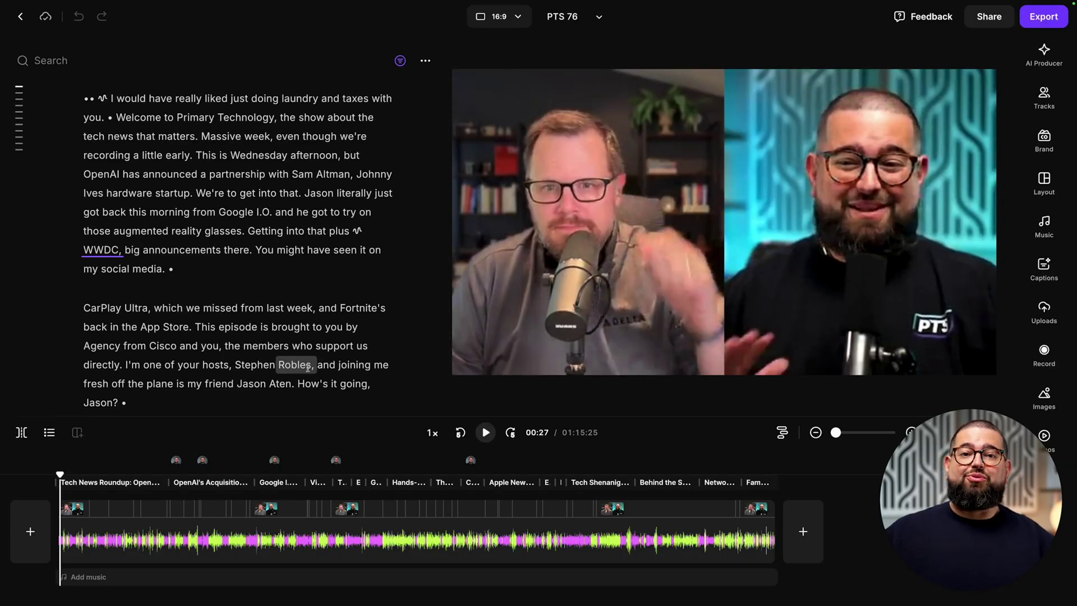
Step: In AI Producer, remove only the longer pauses, leaving 42 cuts
{"action": "left_click", "coordinate": [1045, 55]}
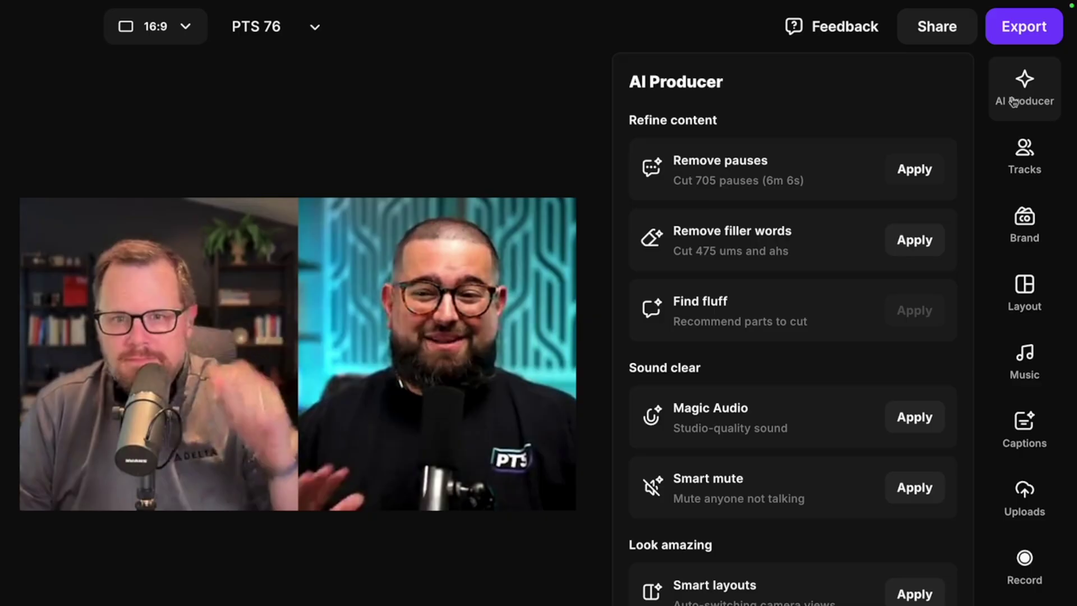
{"action": "left_click", "coordinate": [914, 168]}
{"action": "left_click", "coordinate": [839, 220]}
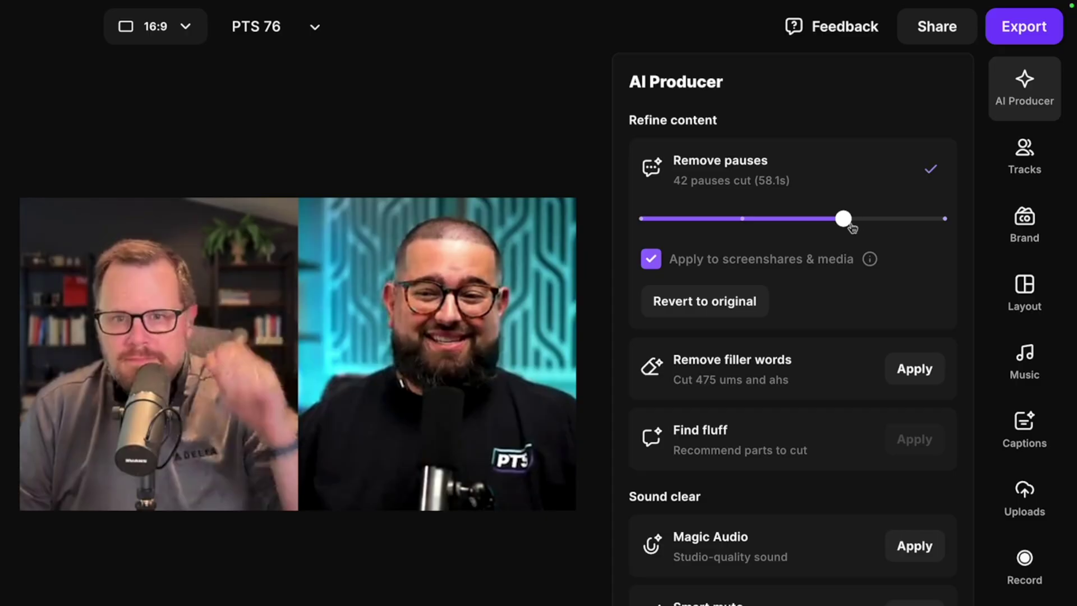
{"action": "mouse_move", "coordinate": [843, 226]}
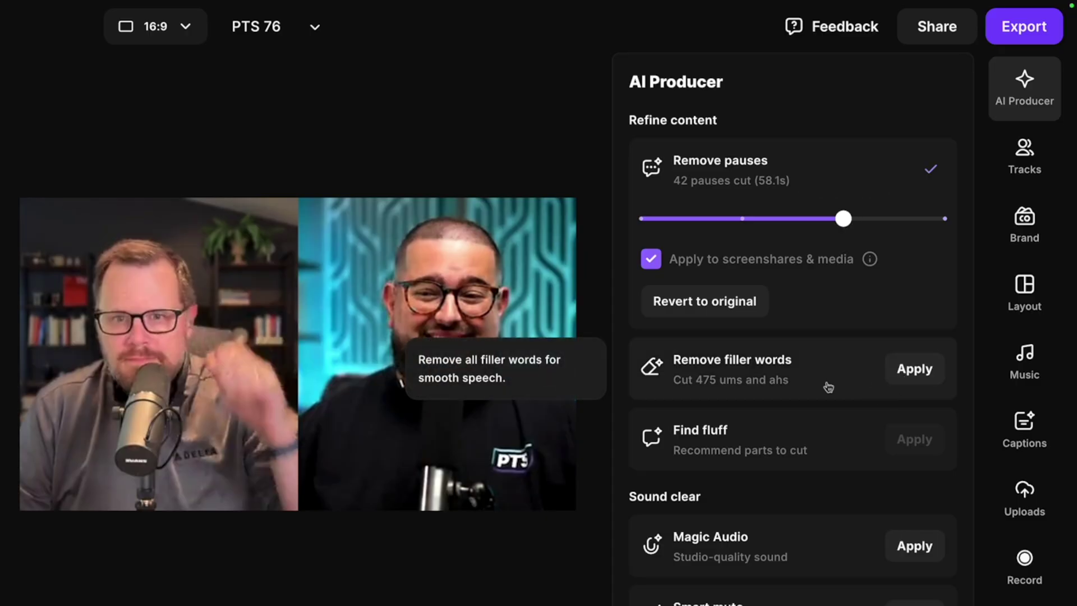
Step: Remove all filler words and enhance the voices with Magic Audio
{"action": "left_click", "coordinate": [900, 380]}
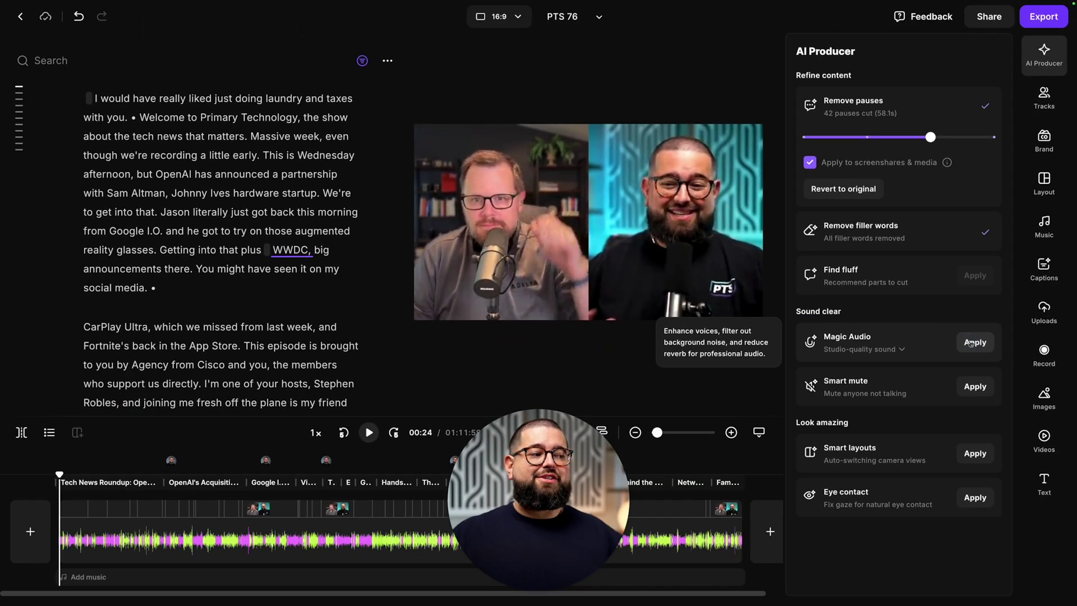
{"action": "left_click", "coordinate": [915, 546]}
{"action": "left_click", "coordinate": [929, 356]}
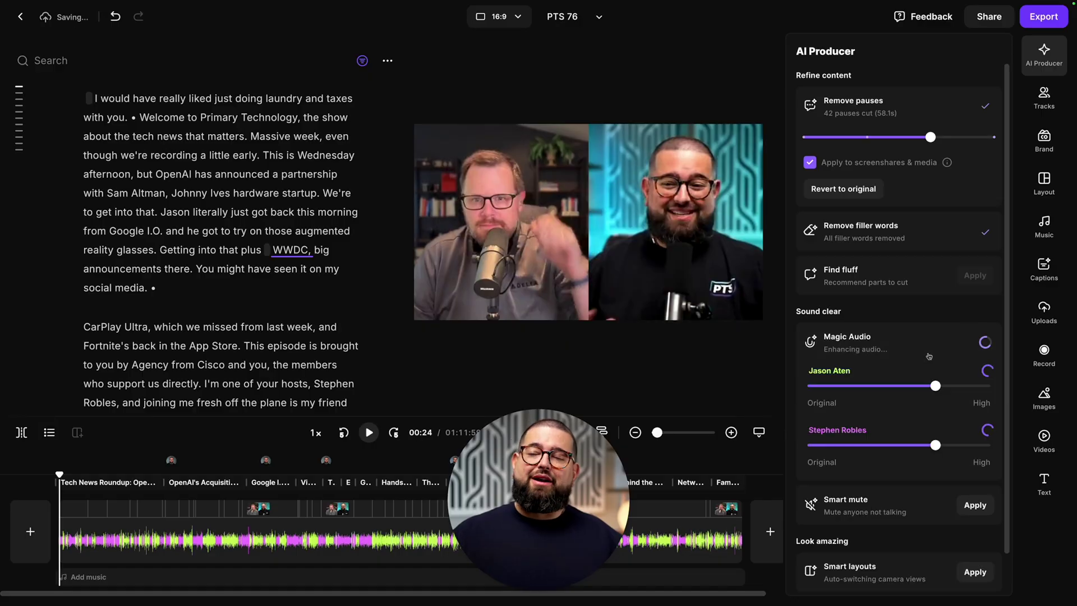
{"action": "scroll", "coordinate": [931, 359], "scroll_direction": "down", "scroll_amount": 1}
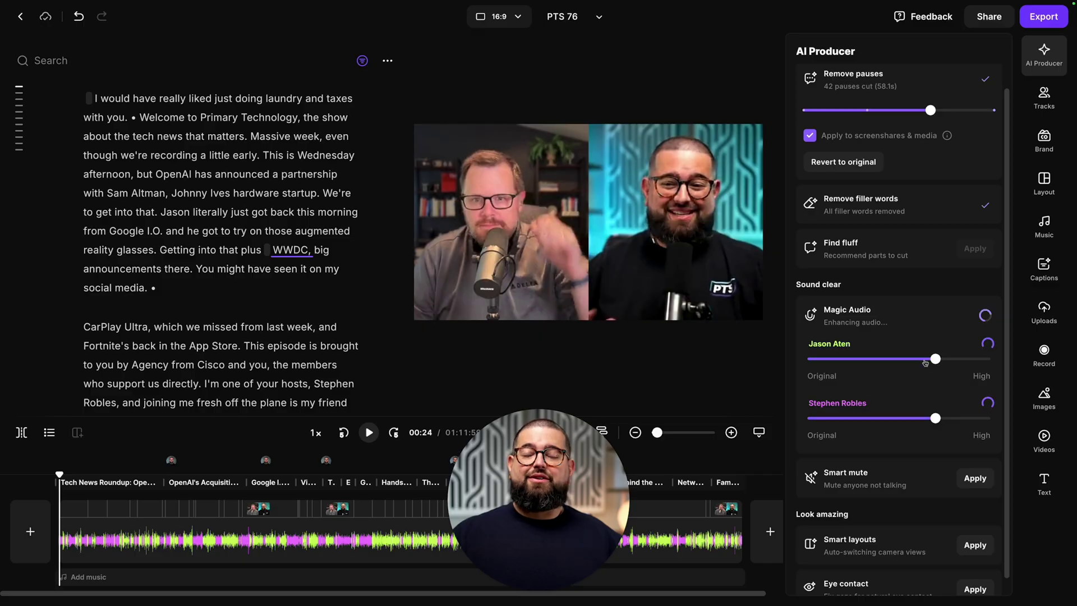
{"action": "scroll", "coordinate": [908, 380], "scroll_direction": "down", "scroll_amount": 1}
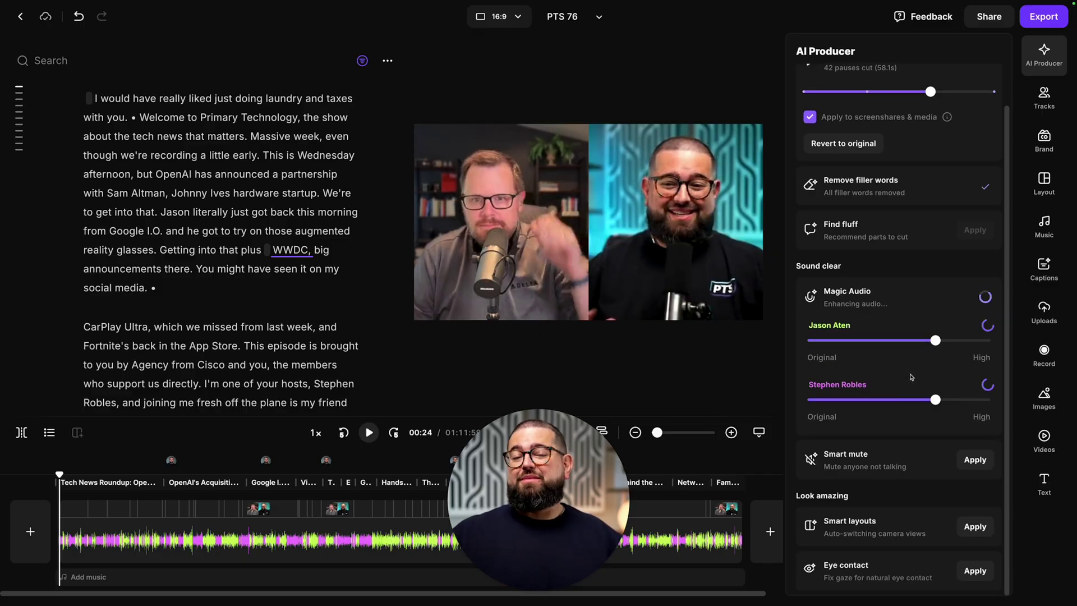
Step: Turn on Smart mute for non-speakers and Smart layouts following the active speaker
{"action": "left_click", "coordinate": [975, 460]}
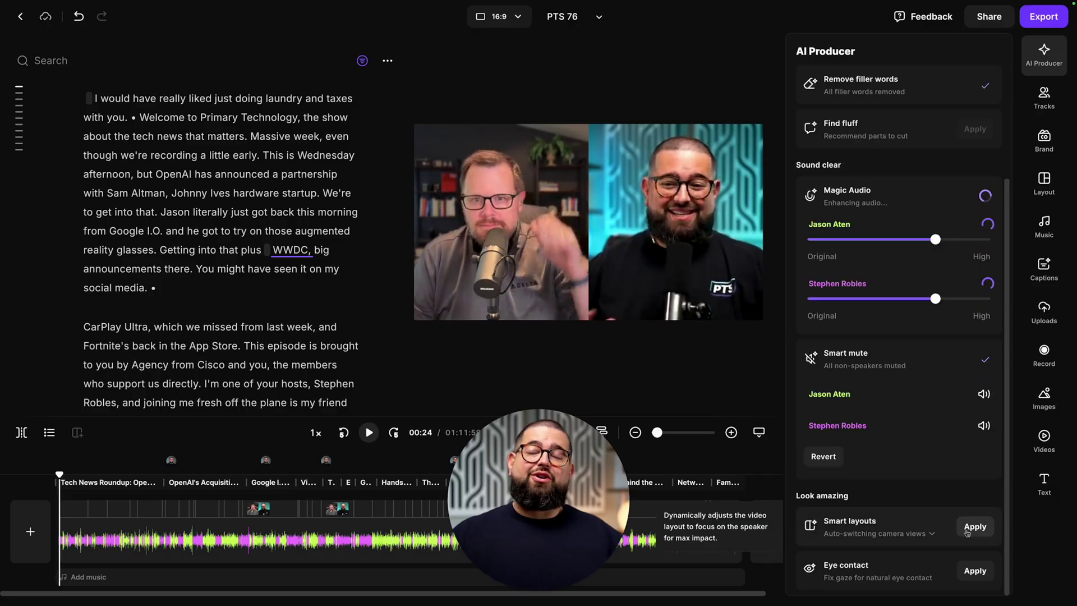
{"action": "left_click", "coordinate": [967, 532]}
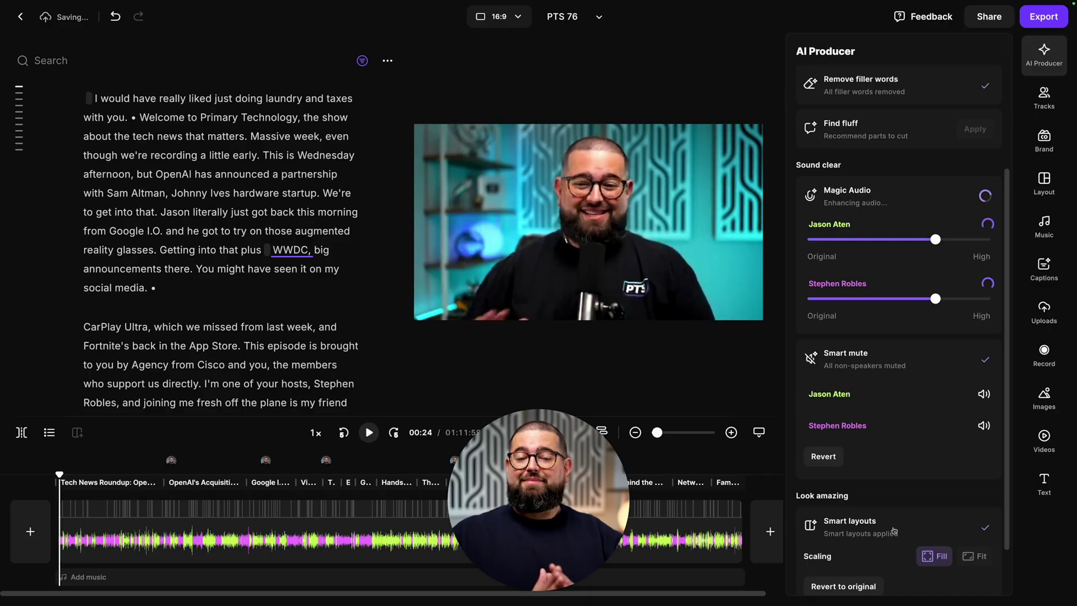
{"action": "scroll", "coordinate": [911, 499], "scroll_direction": "down", "scroll_amount": 2}
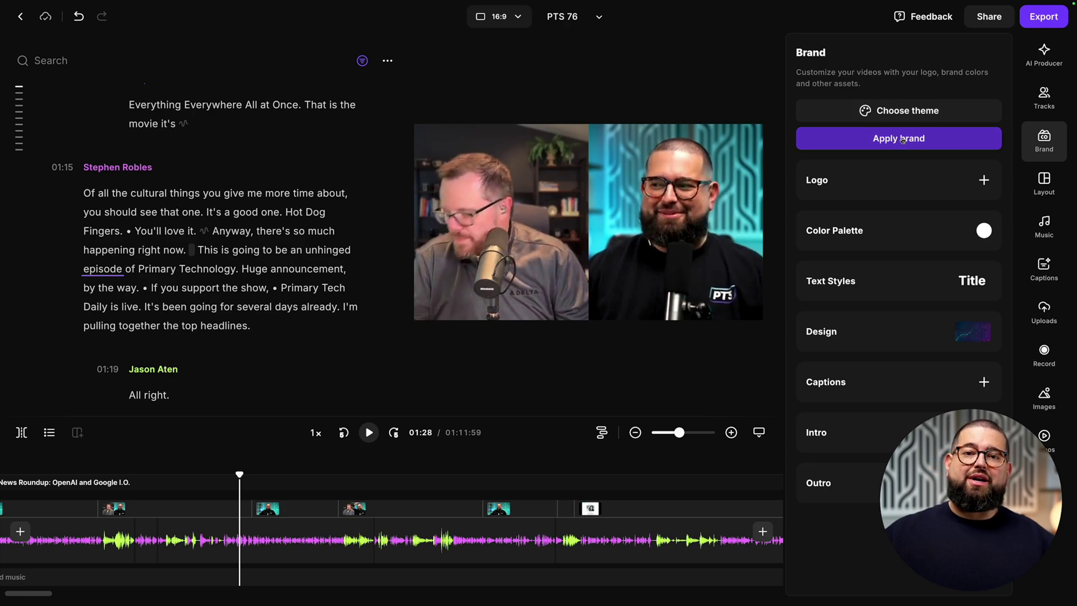
Step: Apply the brand styling and add Podcast Intro.mp3 as background music
{"action": "left_click", "coordinate": [909, 142]}
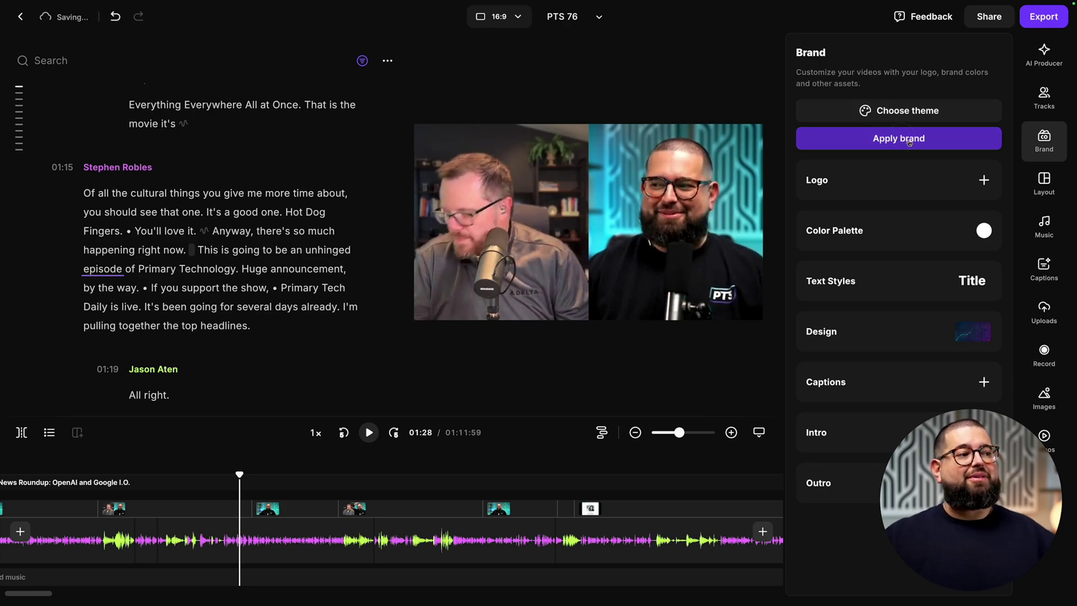
{"action": "left_click", "coordinate": [1042, 180]}
{"action": "left_click", "coordinate": [1038, 232]}
{"action": "mouse_move", "coordinate": [888, 284]}
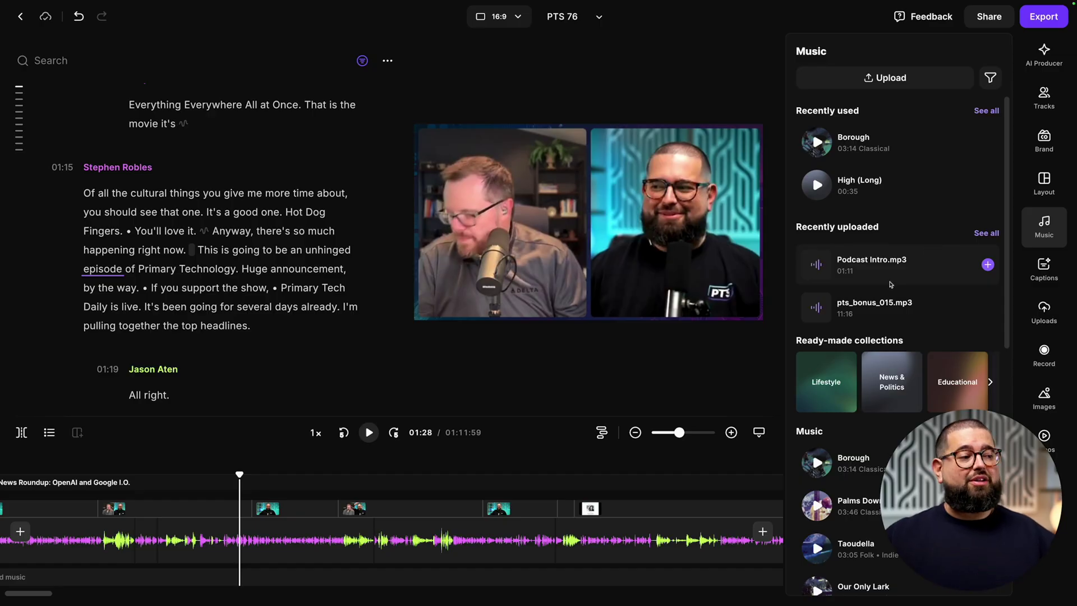
{"action": "left_click", "coordinate": [988, 264]}
Step: Apply the Brand caption preset to the video's captions
{"action": "left_click", "coordinate": [1044, 268]}
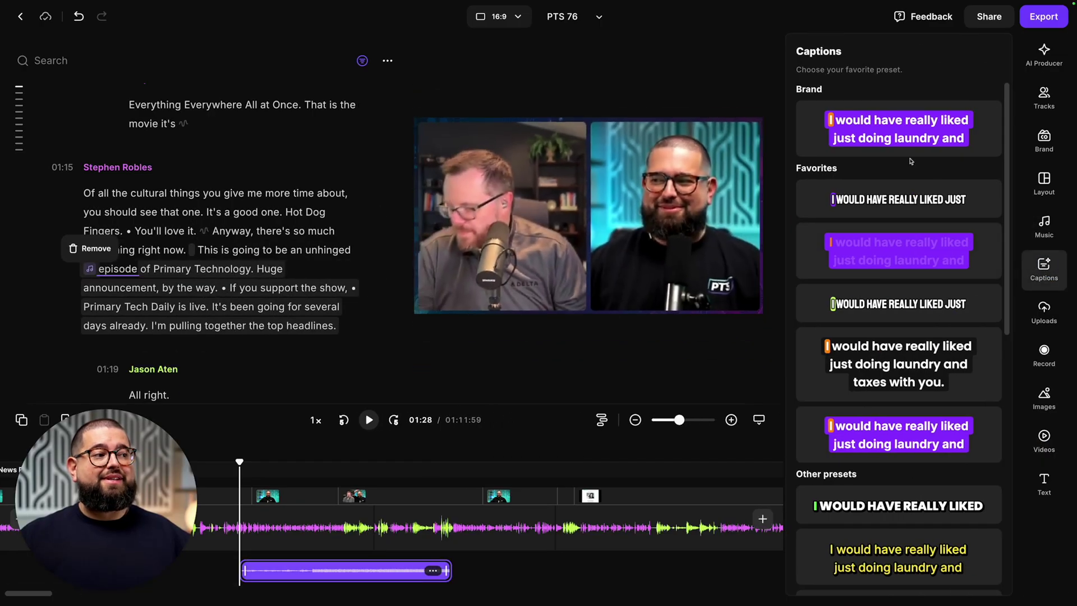
{"action": "left_click", "coordinate": [899, 132]}
{"action": "left_click", "coordinate": [651, 293]}
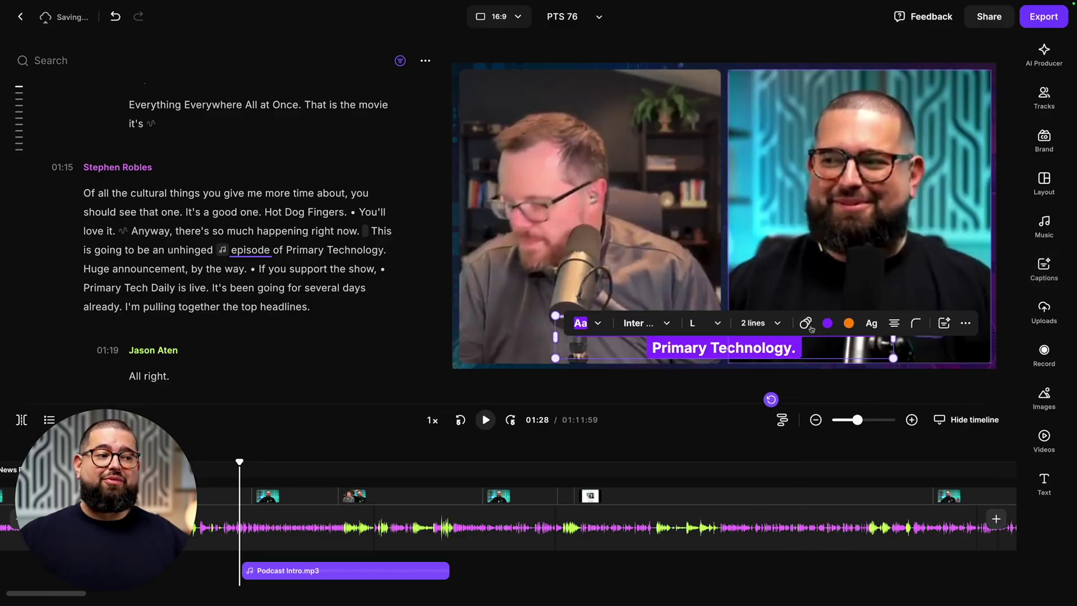
Step: Insert the Google I/O '25 Keynote stock clip as full-frame b-roll and preview it
{"action": "left_click", "coordinate": [1044, 311]}
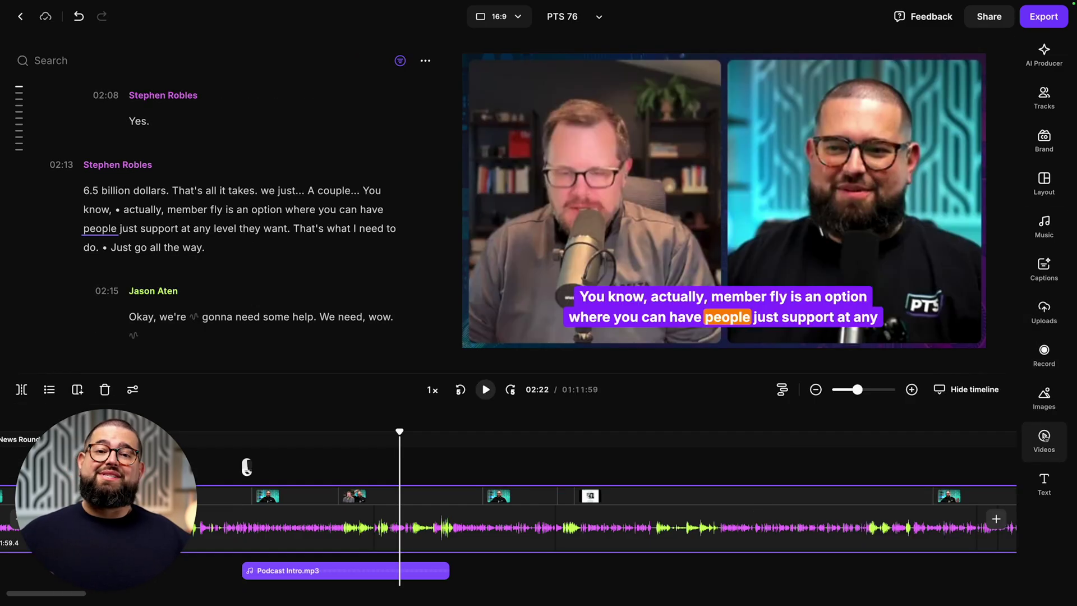
{"action": "left_click", "coordinate": [1045, 437]}
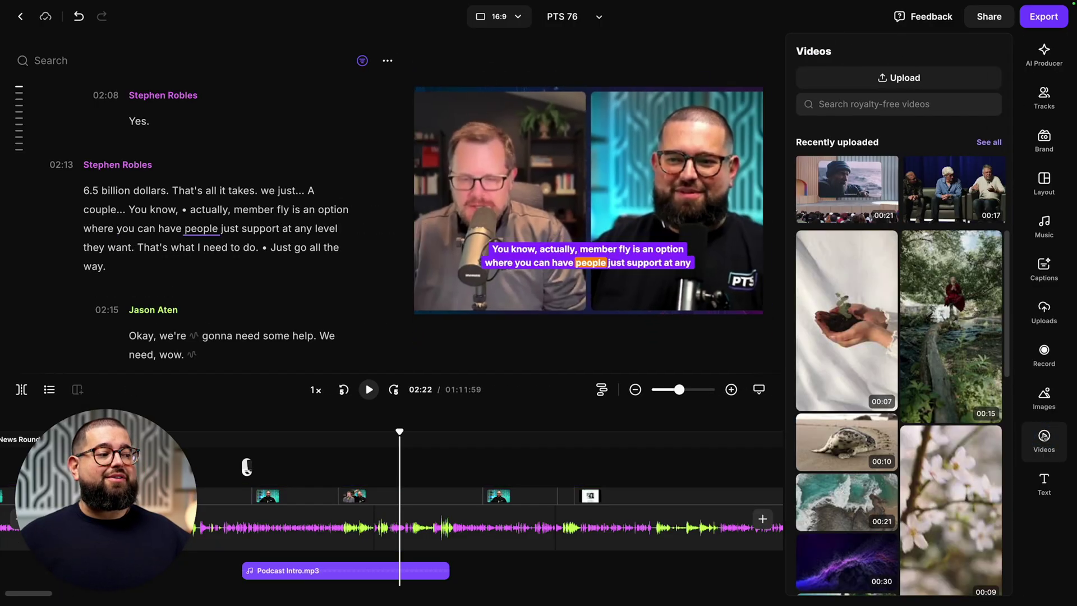
{"action": "left_click", "coordinate": [872, 185]}
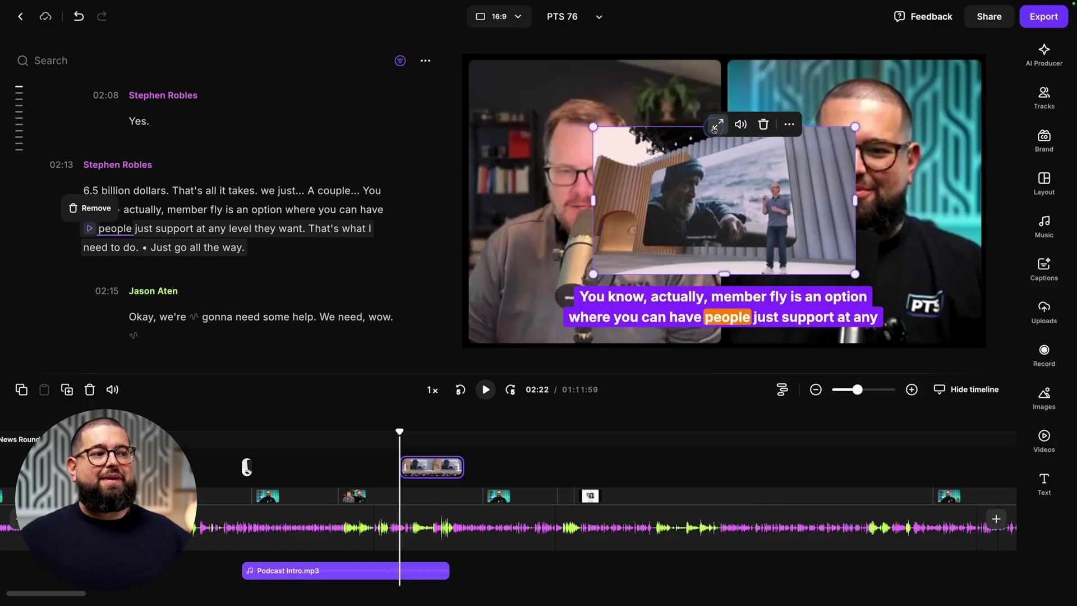
{"action": "left_click", "coordinate": [716, 124]}
{"action": "key", "text": "space"}
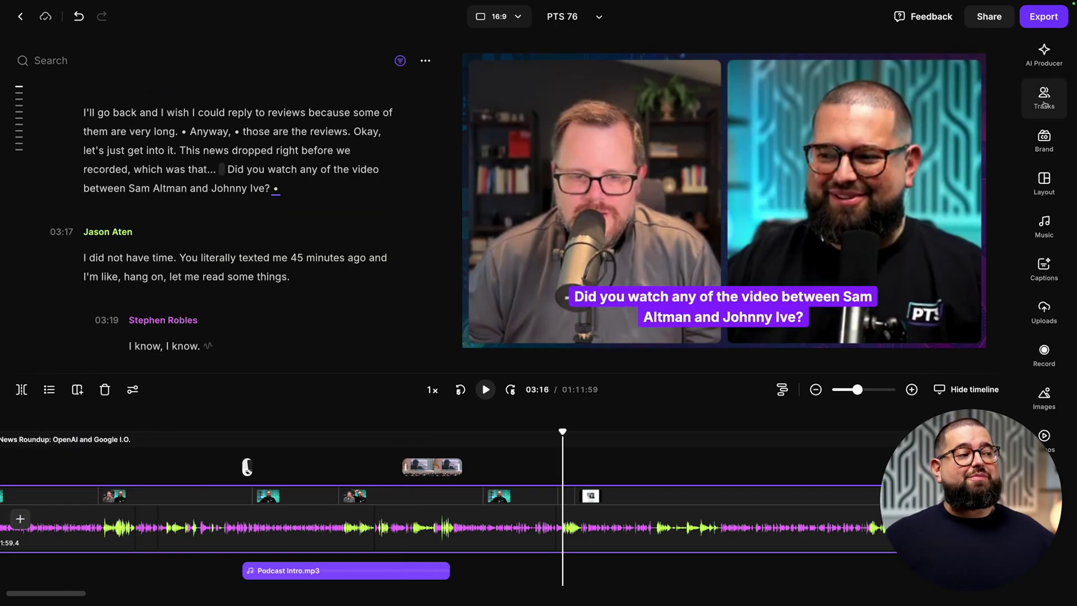
Step: Enable EQ on one speaker's track, keep the Default preset, and review the EQ curve
{"action": "left_click", "coordinate": [1044, 100]}
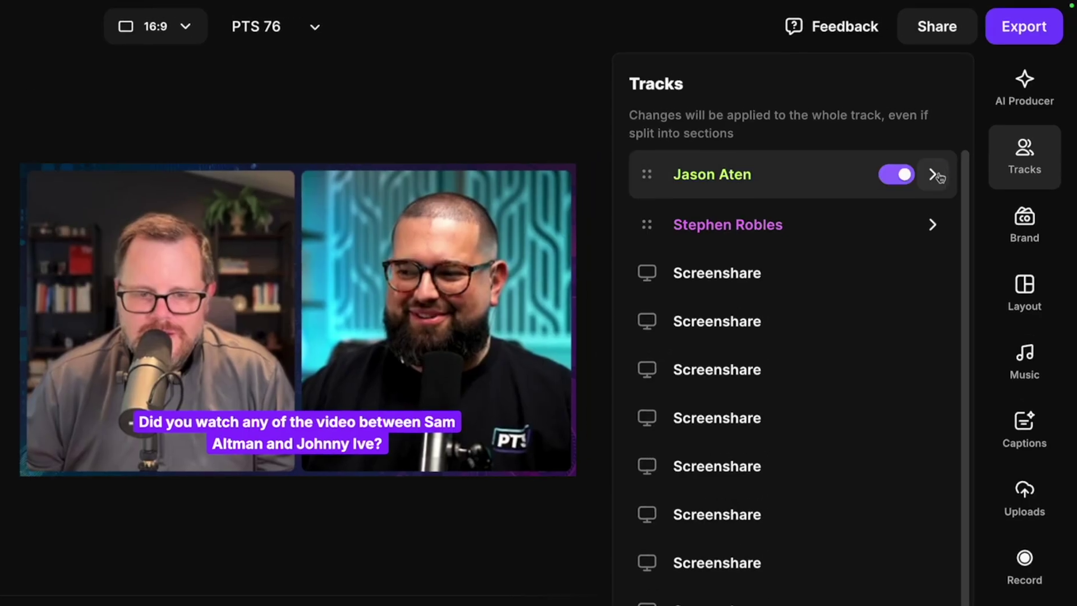
{"action": "left_click", "coordinate": [934, 175]}
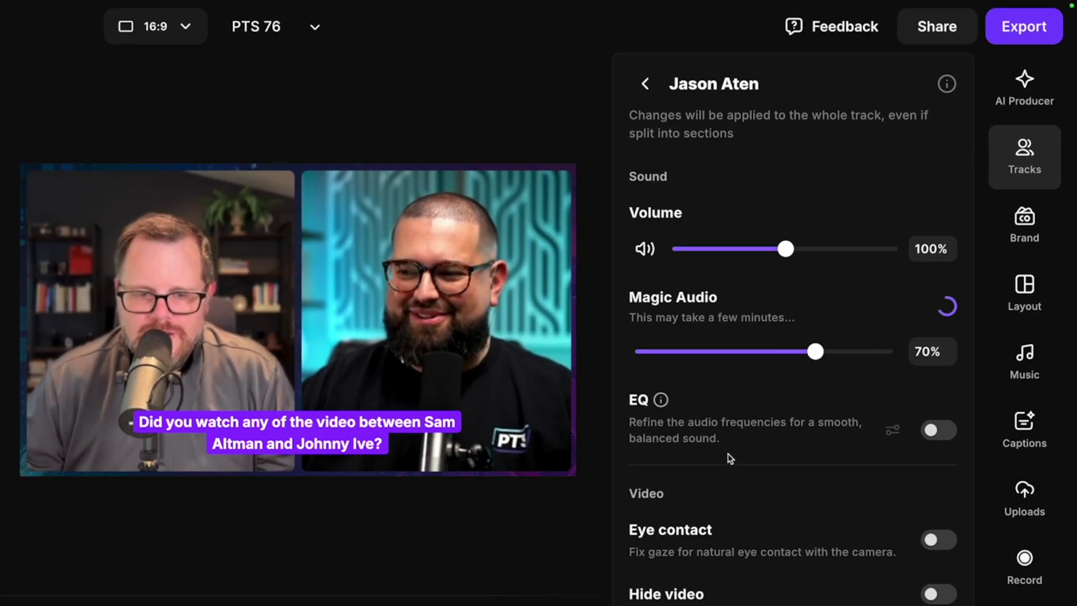
{"action": "left_click", "coordinate": [945, 432]}
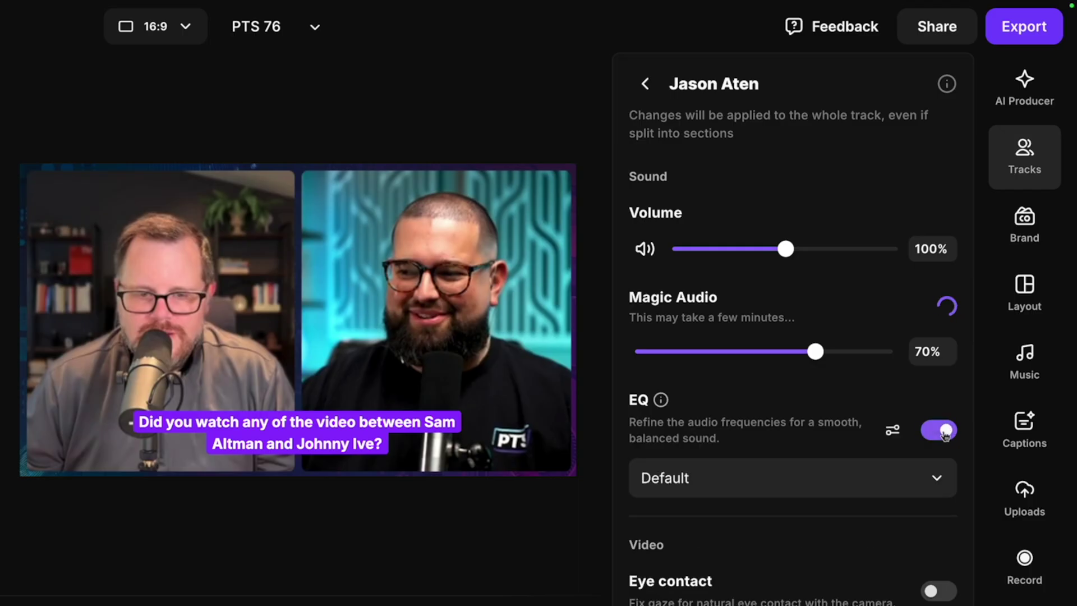
{"action": "left_click", "coordinate": [819, 475]}
{"action": "left_click", "coordinate": [853, 481]}
{"action": "left_click", "coordinate": [892, 432]}
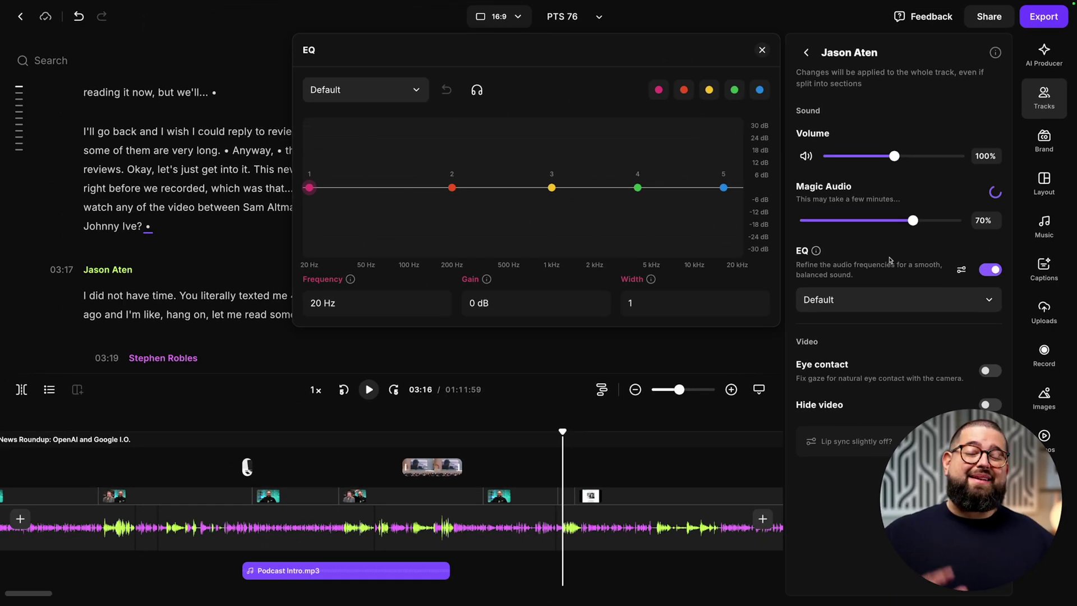
{"action": "key", "text": "Escape"}
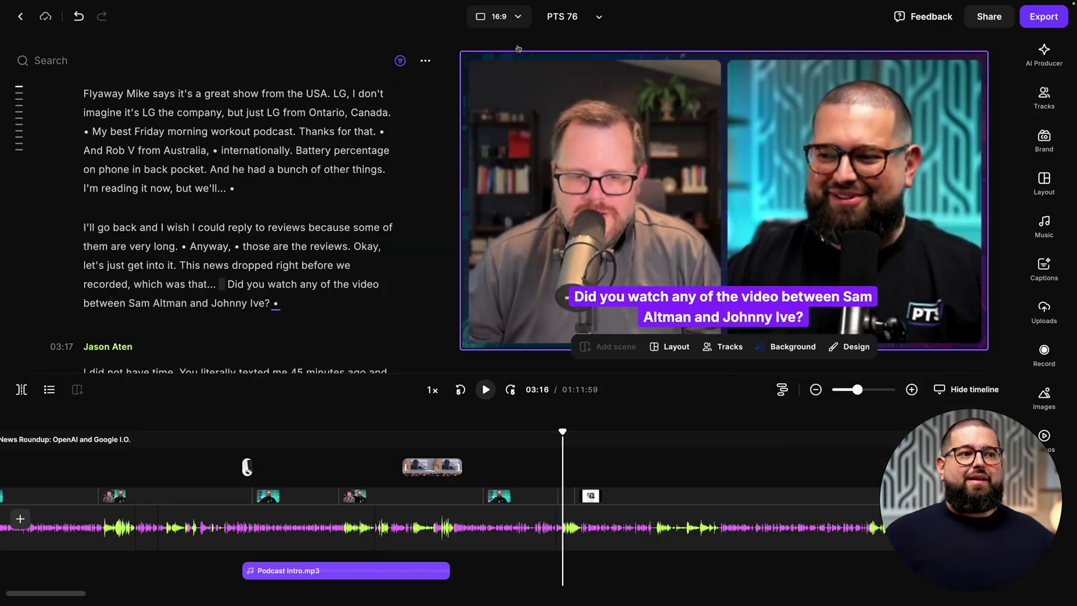
Step: Switch the video to vertical 9:16 and play it to preview
{"action": "left_click", "coordinate": [497, 25]}
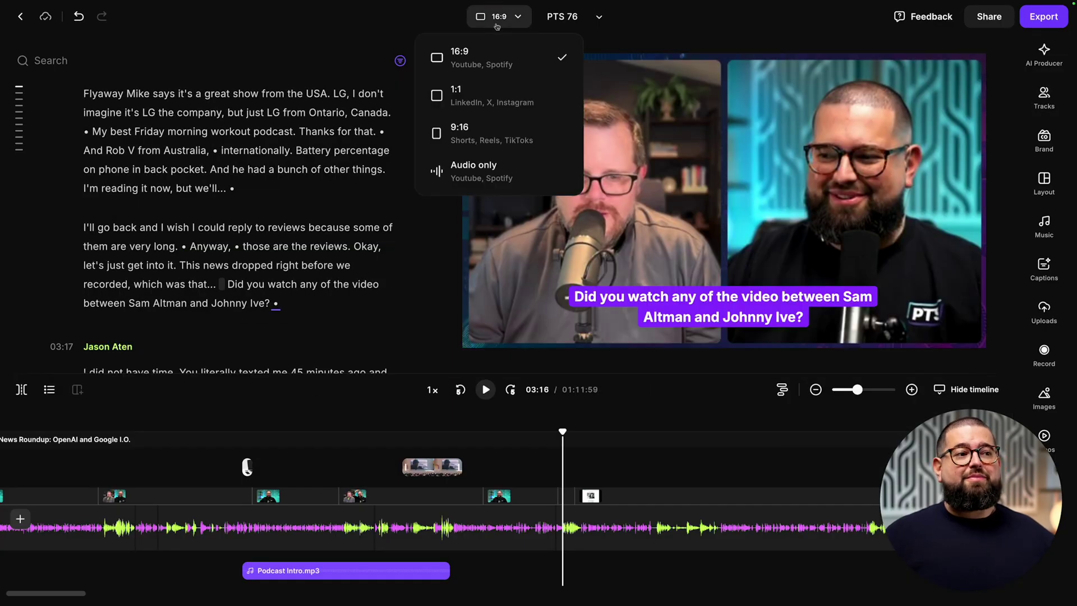
{"action": "left_click", "coordinate": [493, 126]}
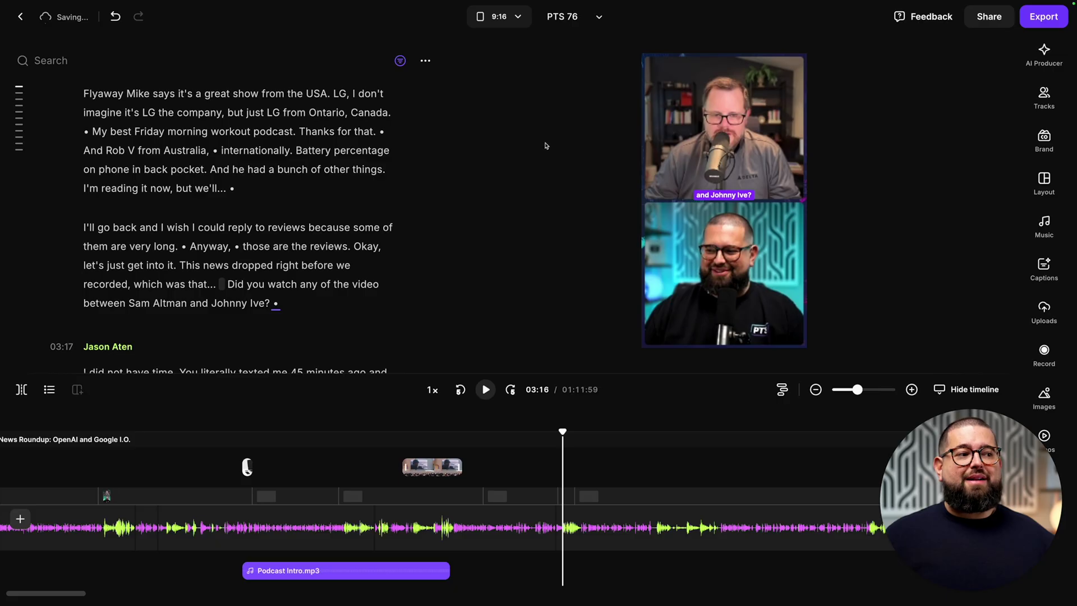
{"action": "left_click", "coordinate": [486, 390]}
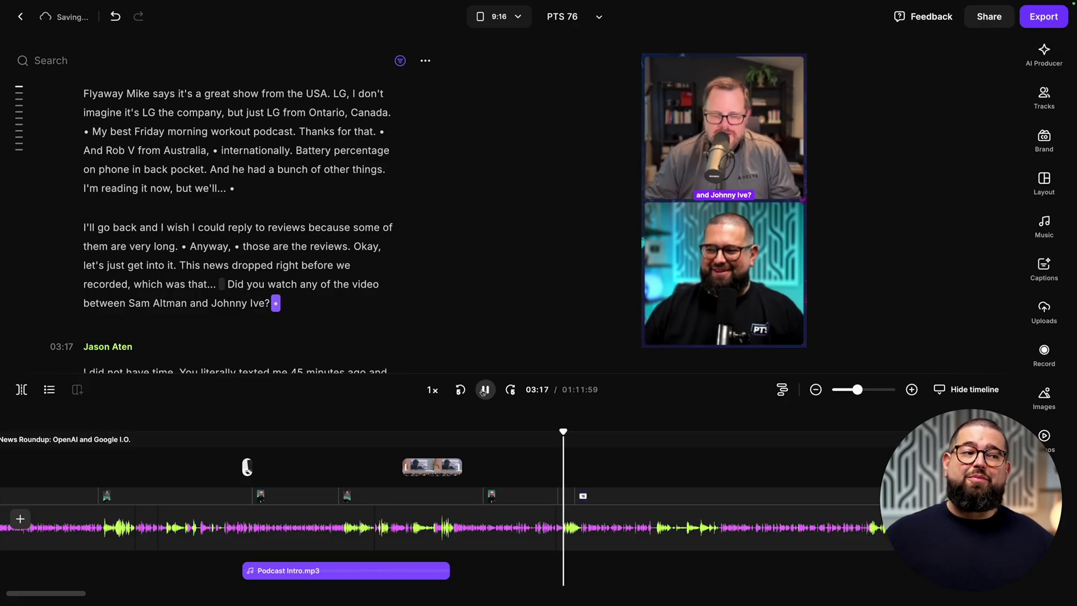
{"action": "key", "text": "space"}
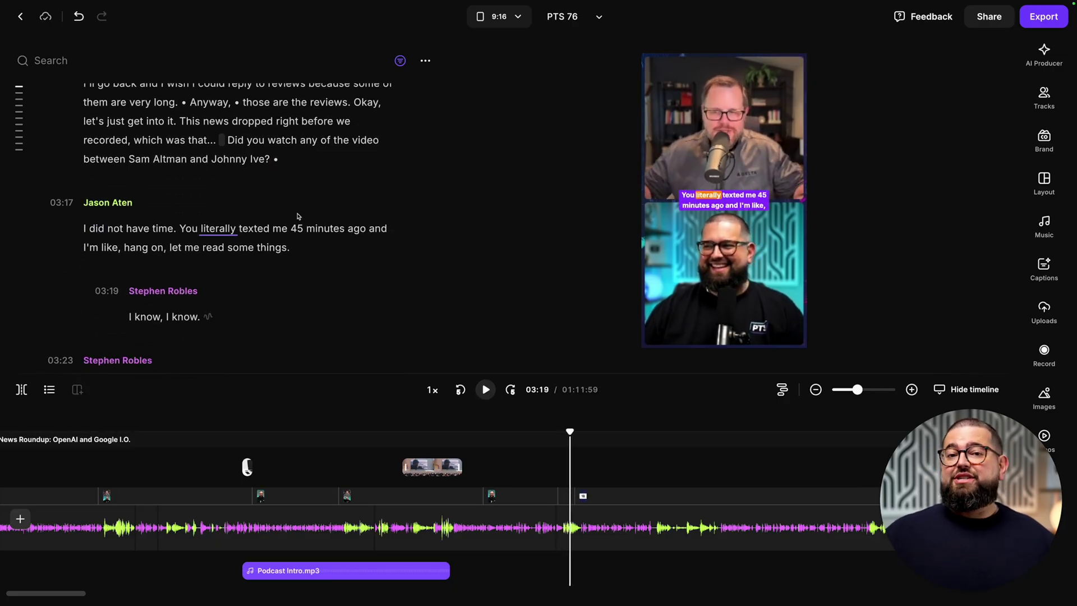
{"action": "scroll", "coordinate": [297, 217], "scroll_direction": "up", "scroll_amount": 3}
{"action": "scroll", "coordinate": [282, 173], "scroll_direction": "down", "scroll_amount": 8}
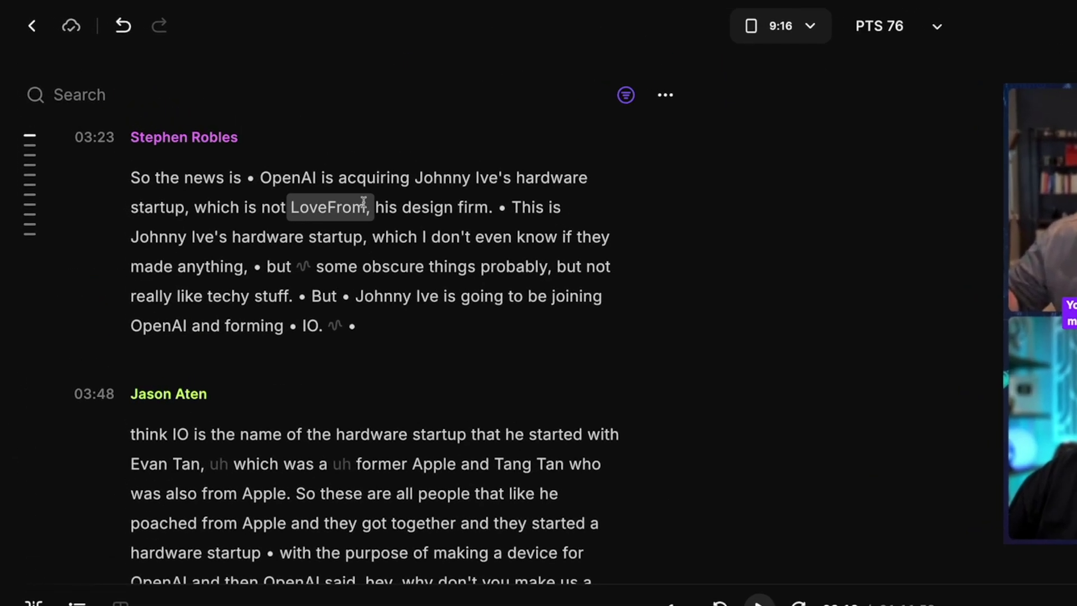
Step: Delete the transcript passage from "but some obscure things" through "IO."
{"action": "left_click_drag", "start_coordinate": [221, 208], "coordinate": [167, 170]}
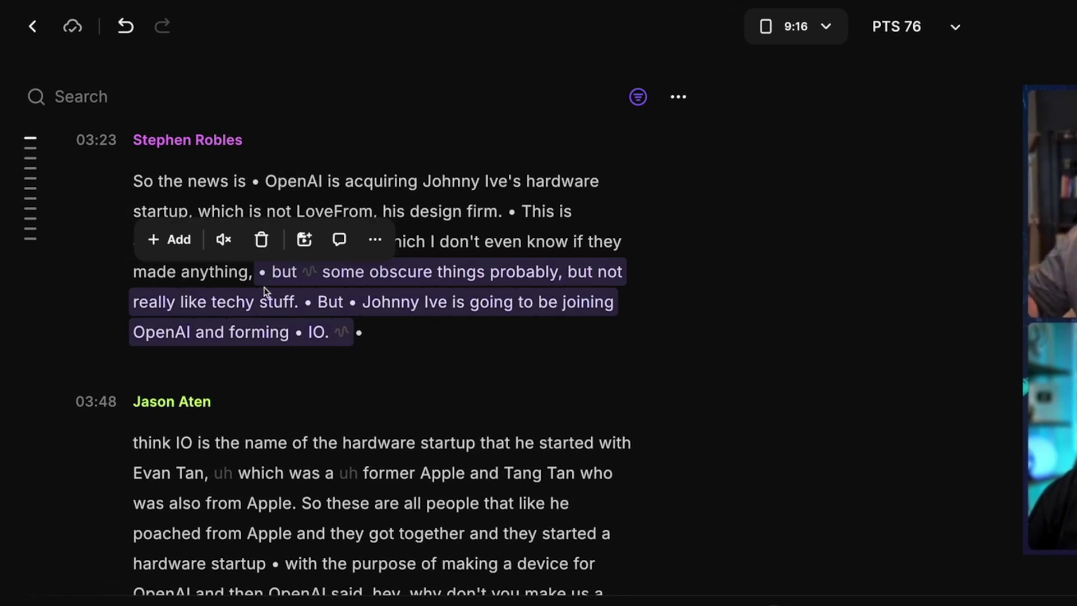
{"action": "left_click", "coordinate": [262, 241]}
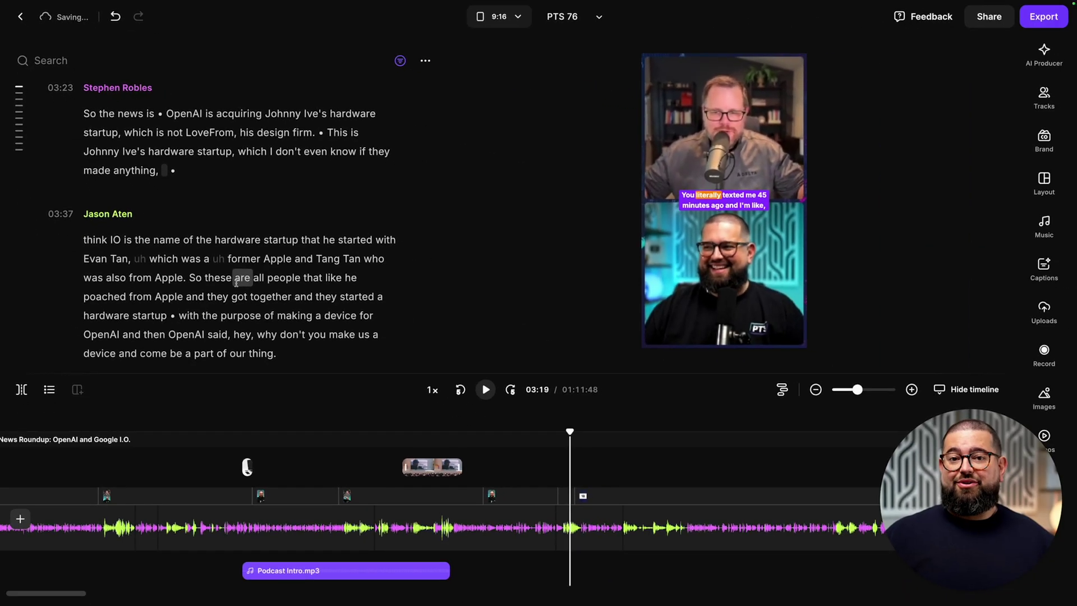
{"action": "scroll", "coordinate": [368, 442], "scroll_direction": "down", "scroll_amount": 3}
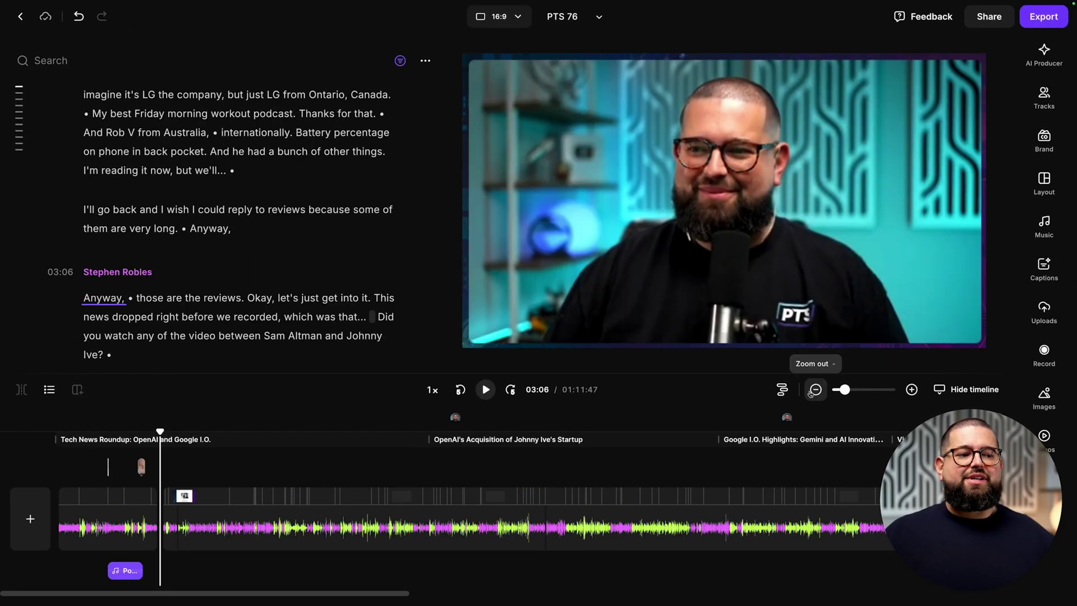
{"action": "left_click", "coordinate": [811, 392]}
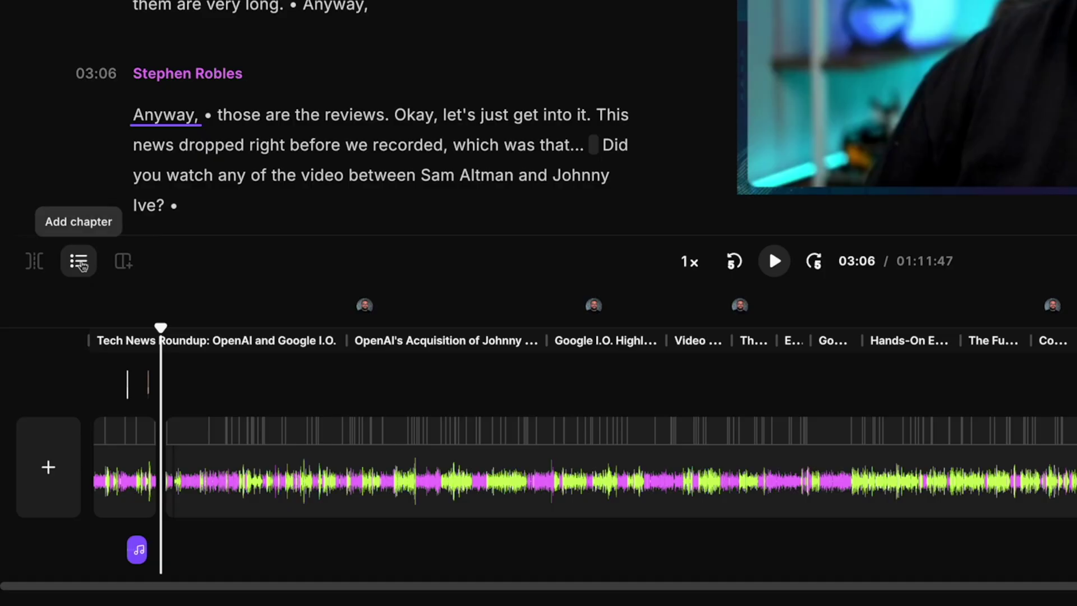
{"action": "left_click", "coordinate": [647, 340]}
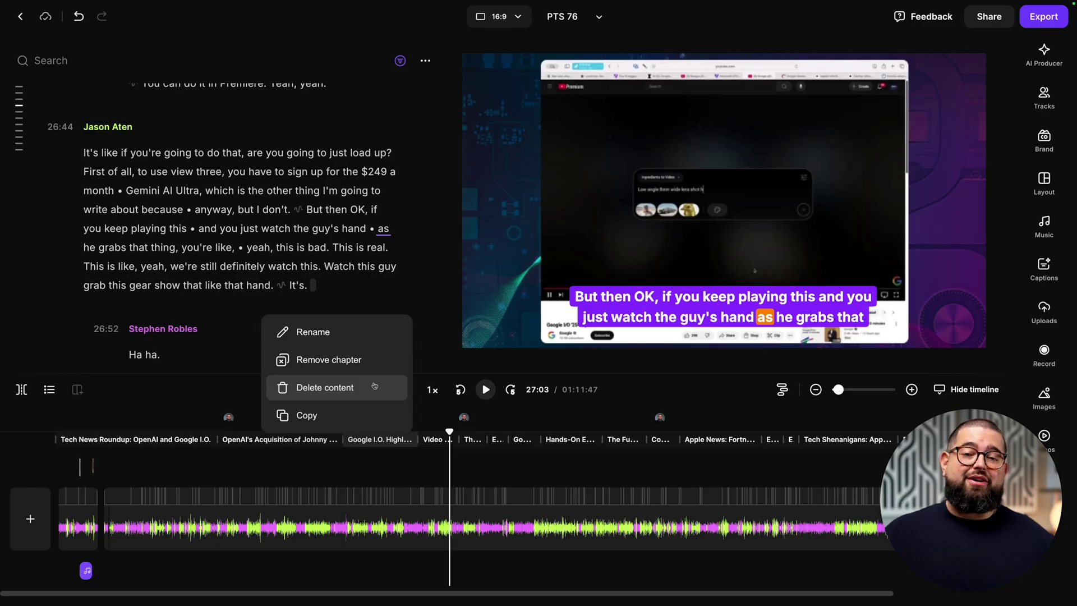
{"action": "left_click", "coordinate": [731, 459]}
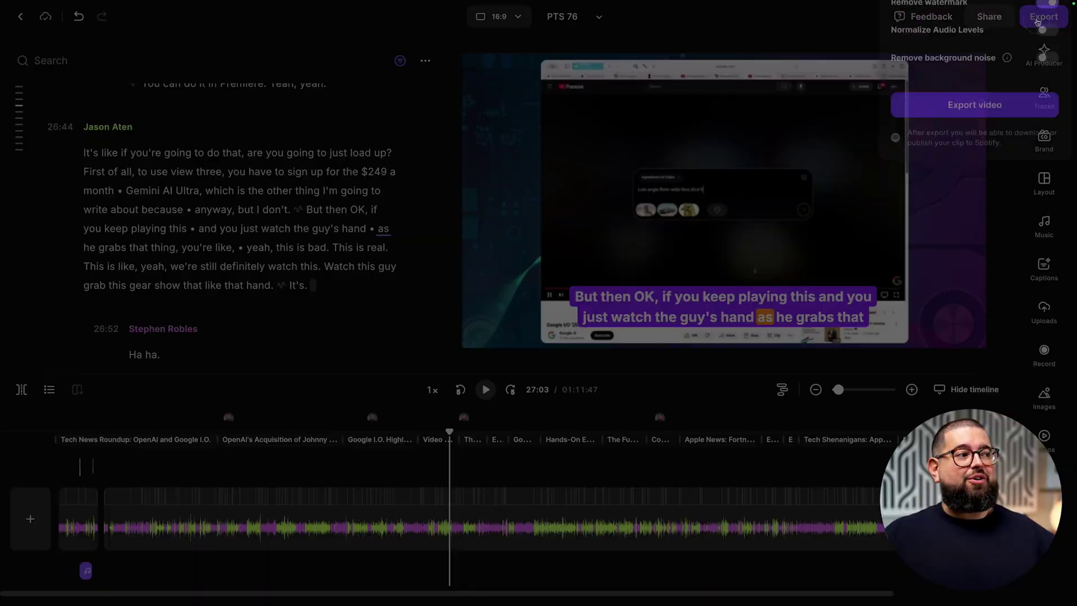
Step: Set the export to 2160p 4K video quality and MP3 audio quality
{"action": "left_click", "coordinate": [1026, 130]}
{"action": "left_click", "coordinate": [1007, 208]}
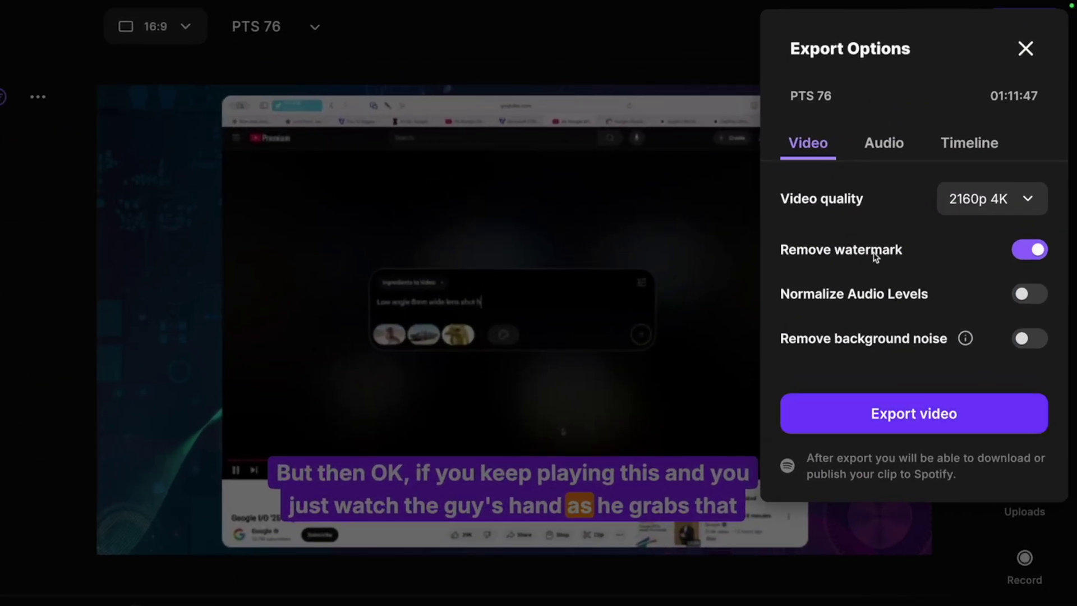
{"action": "left_click", "coordinate": [873, 145]}
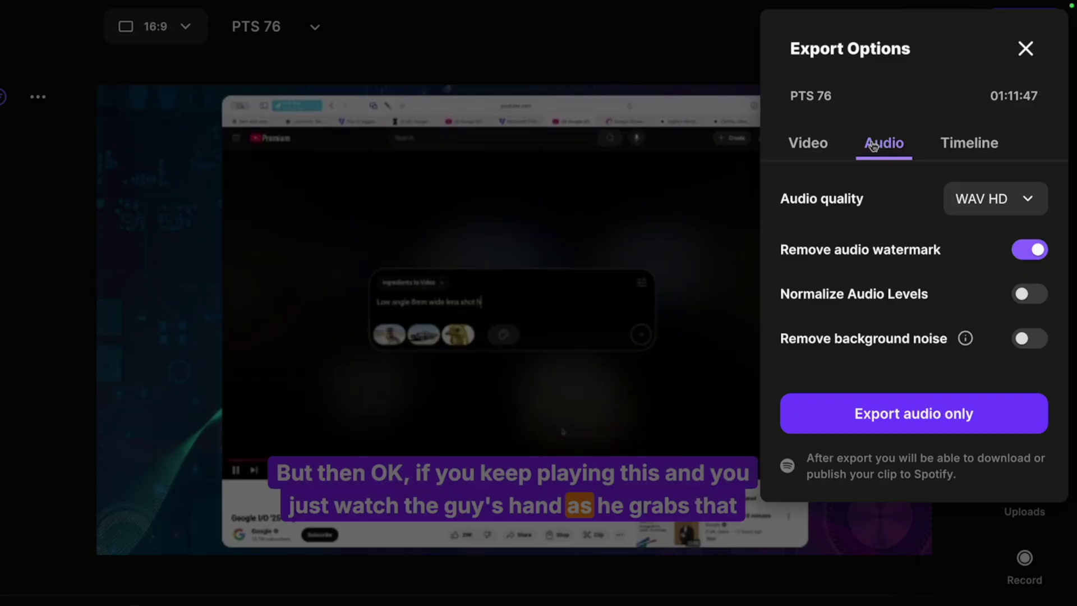
{"action": "left_click", "coordinate": [956, 203]}
{"action": "left_click", "coordinate": [957, 250]}
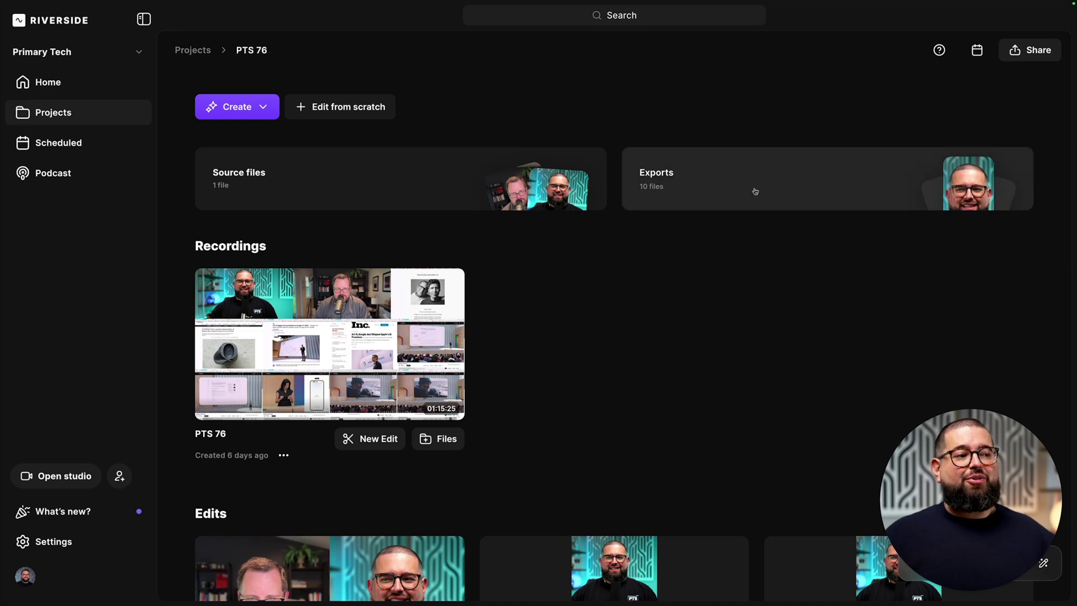
Step: Open the Exports list and the options menu for the PTS 76 Full Ep file
{"action": "left_click", "coordinate": [755, 191]}
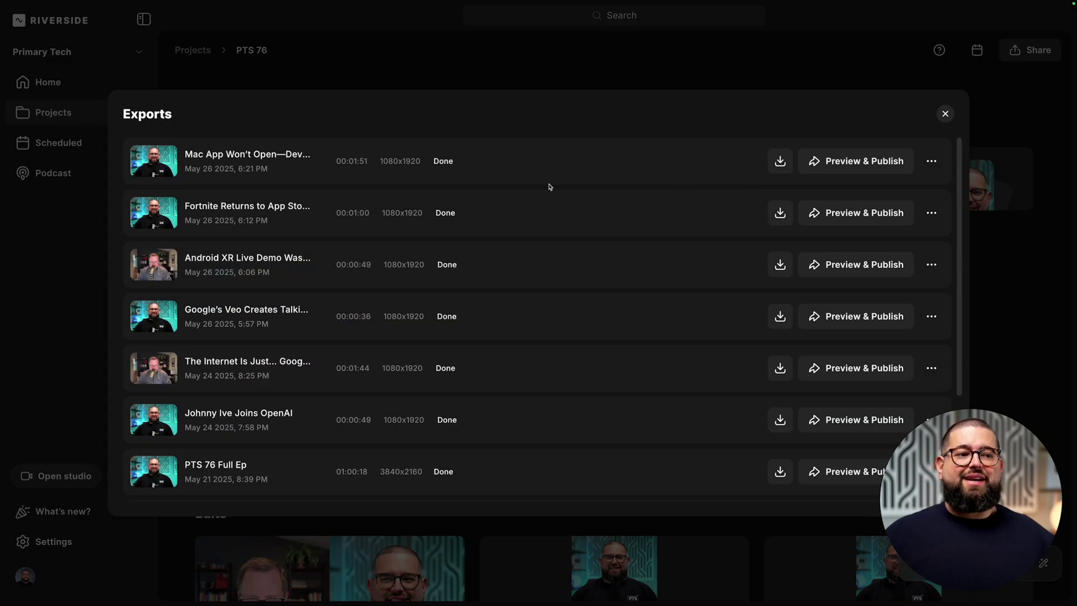
{"action": "scroll", "coordinate": [547, 209], "scroll_direction": "down", "scroll_amount": 3}
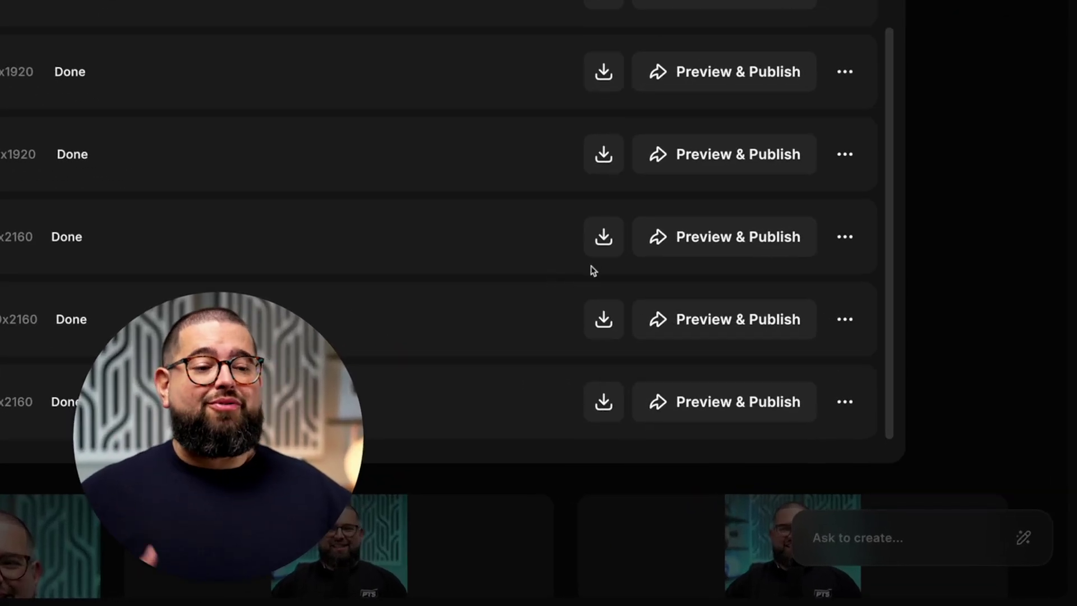
{"action": "left_click", "coordinate": [844, 239]}
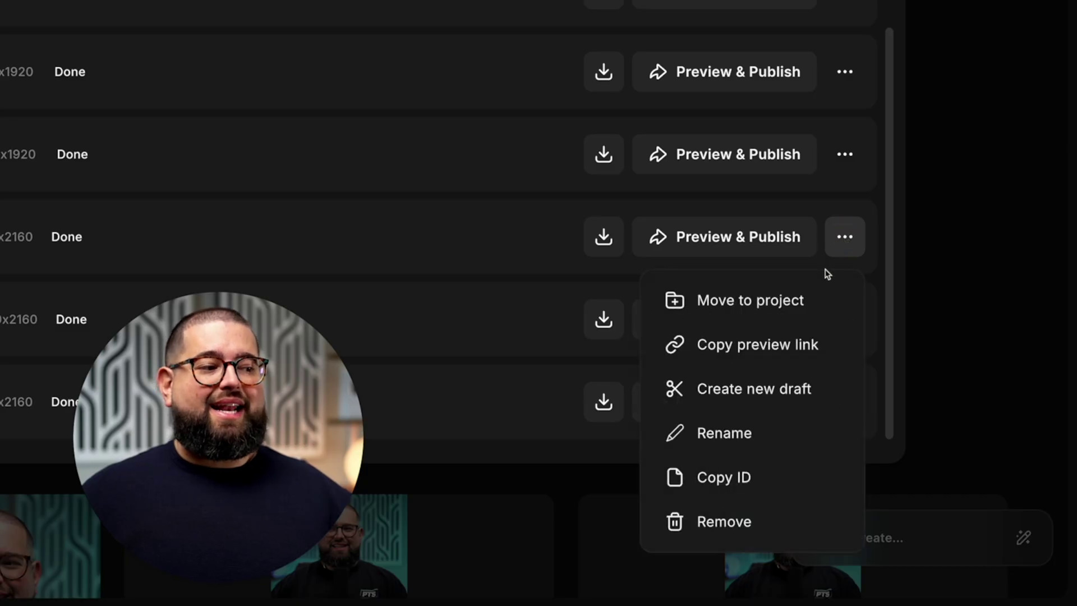